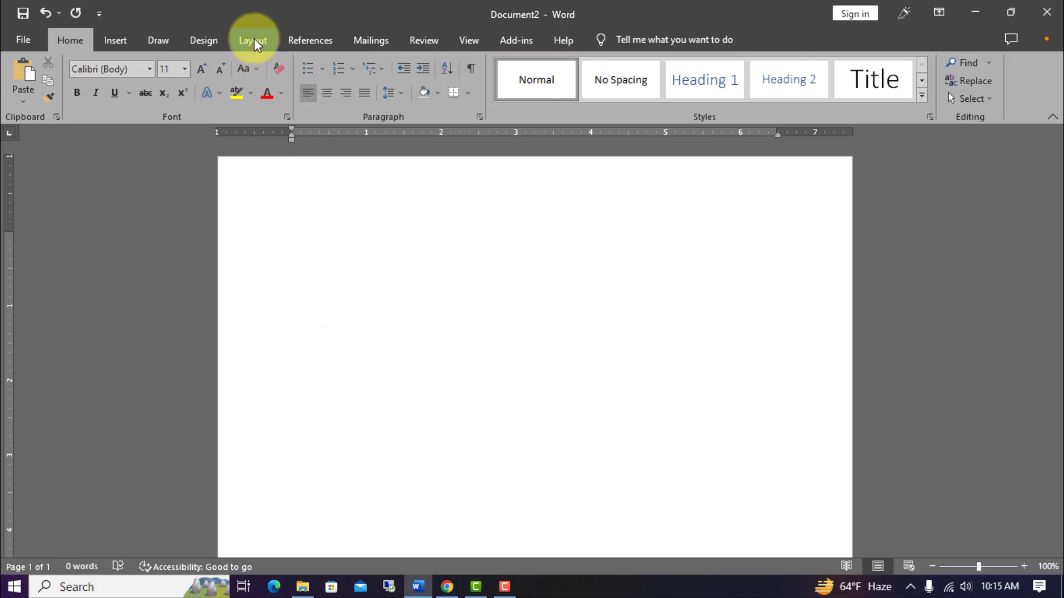
- Set a custom paper size of 7 inches wide by 5 inches high
{"action": "left_click", "coordinate": [254, 40]}
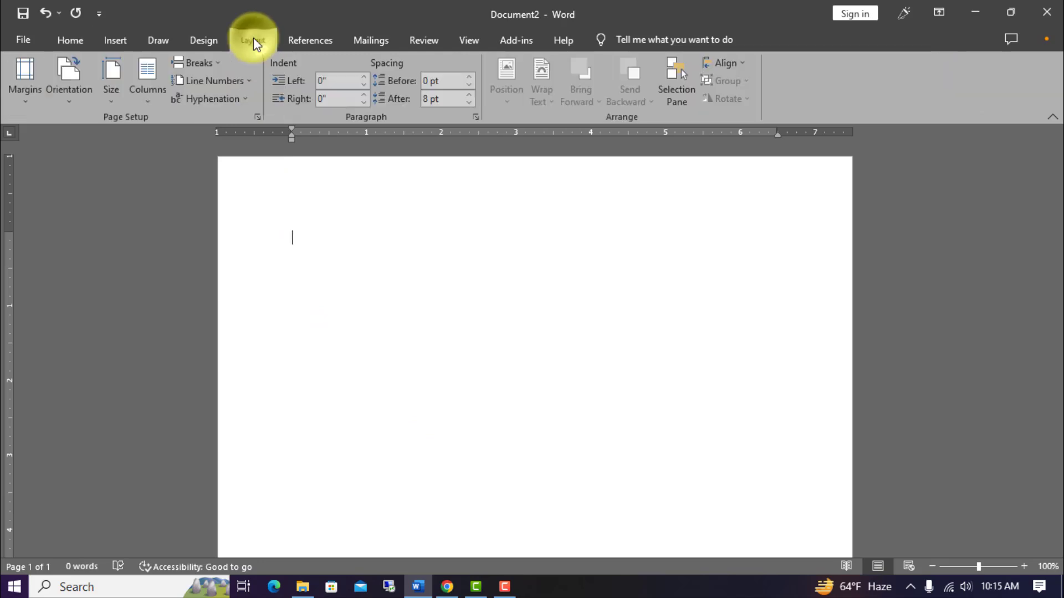
{"action": "left_click", "coordinate": [113, 101]}
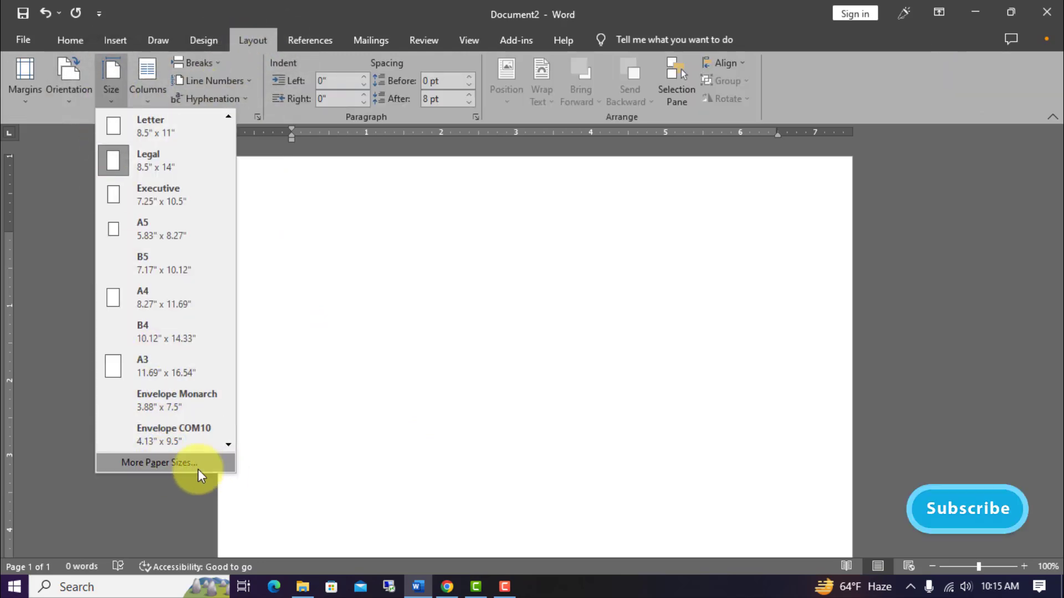
{"action": "left_click", "coordinate": [183, 463]}
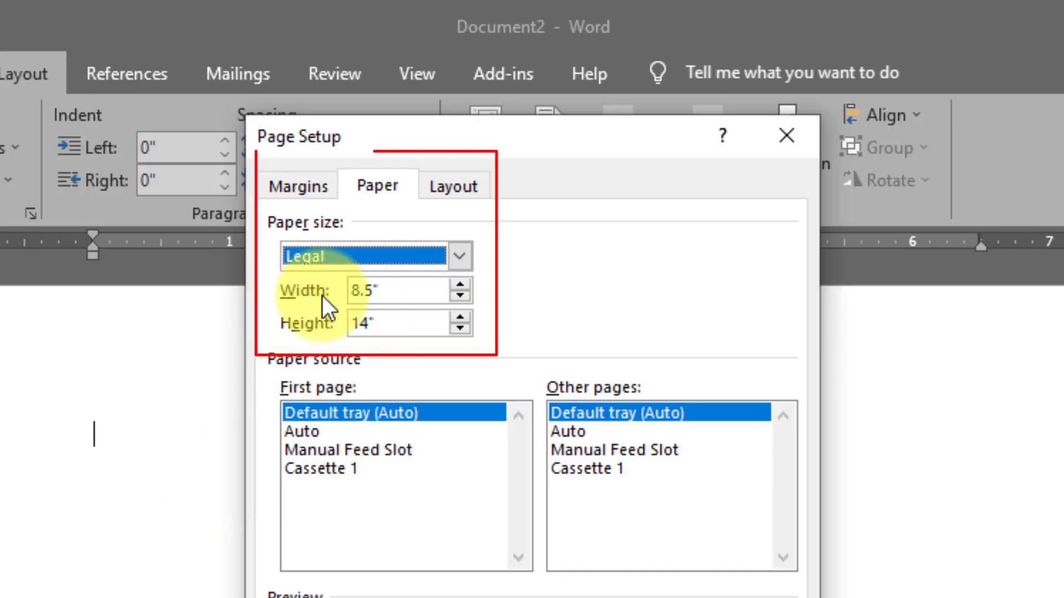
{"action": "double_click", "coordinate": [363, 291]}
{"action": "type", "text": "7"}
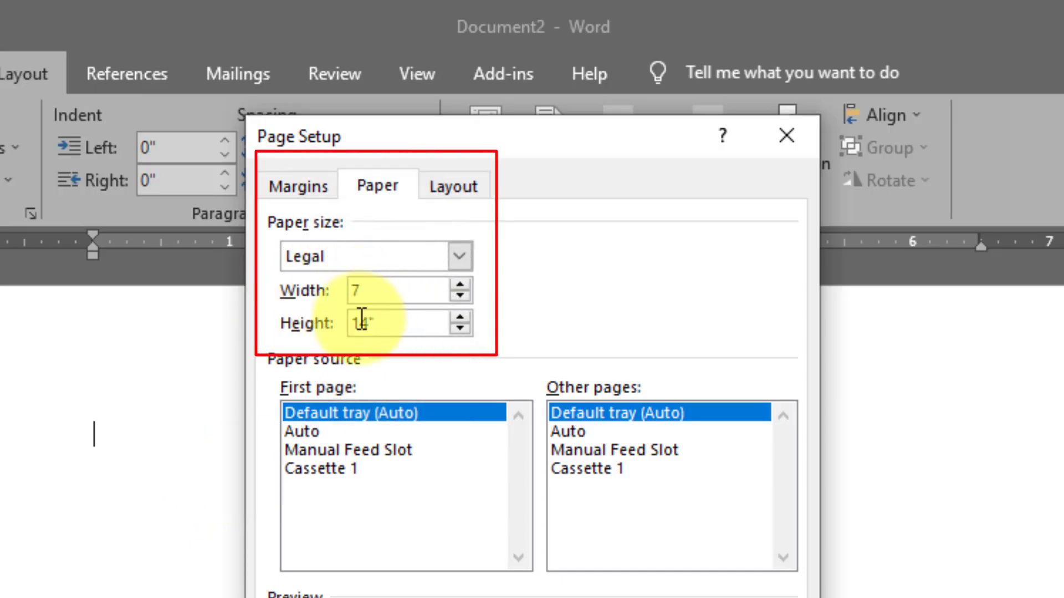
{"action": "key", "text": "Tab"}
{"action": "type", "text": "5"}
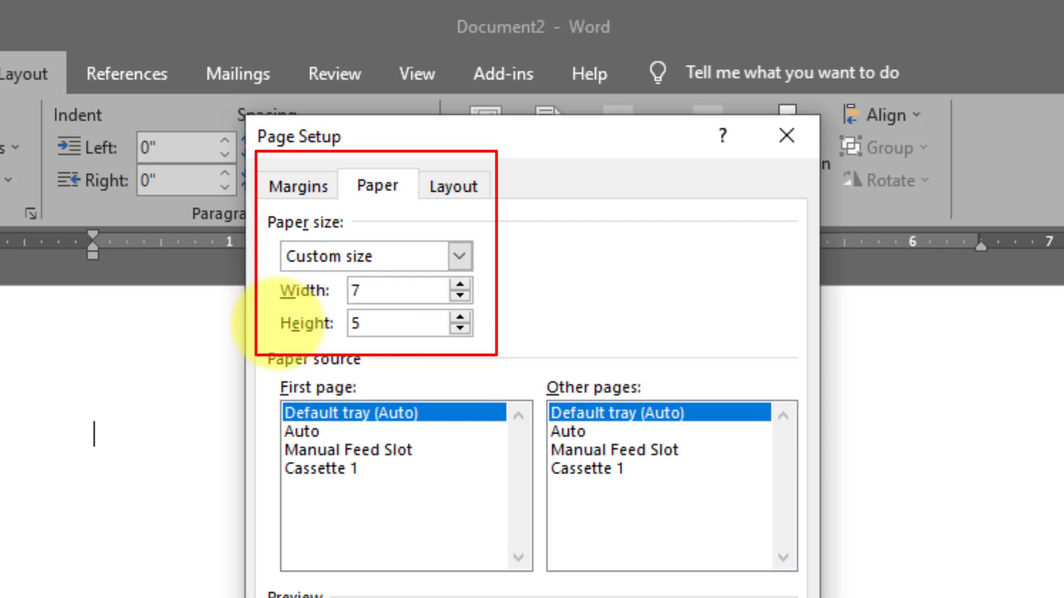
- Set the top, bottom, left and right page margins to 0.2 inches
{"action": "left_click", "coordinate": [291, 188]}
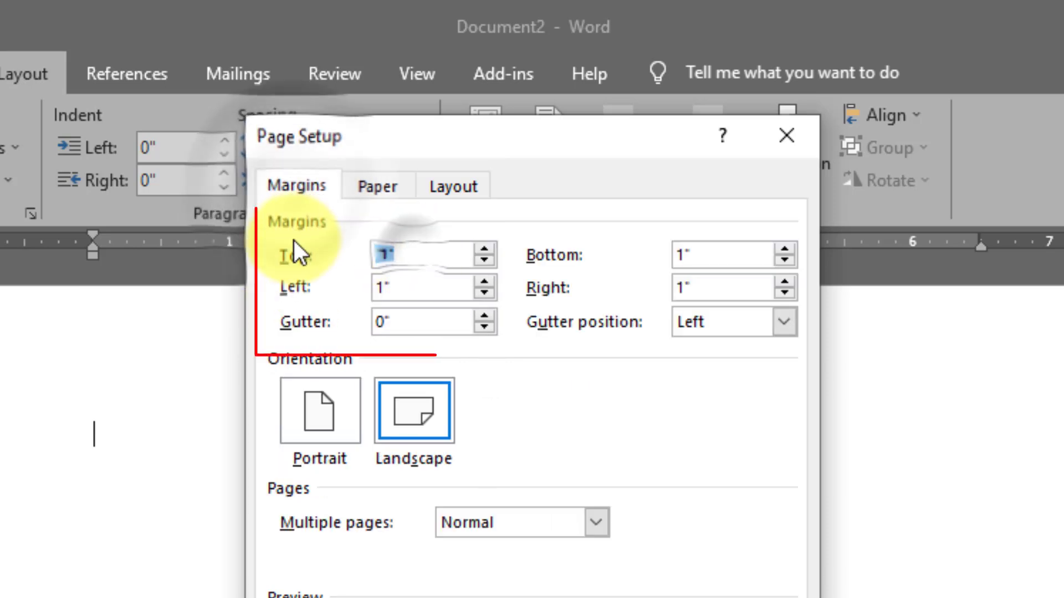
{"action": "type", "text": ".2"}
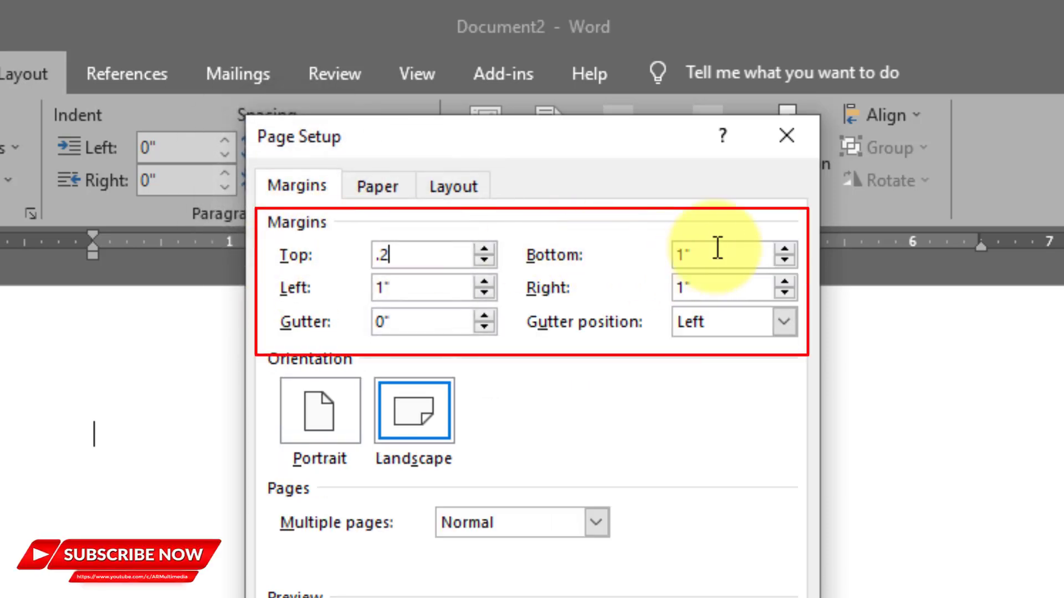
{"action": "key", "text": "Tab"}
{"action": "type", "text": ".2"}
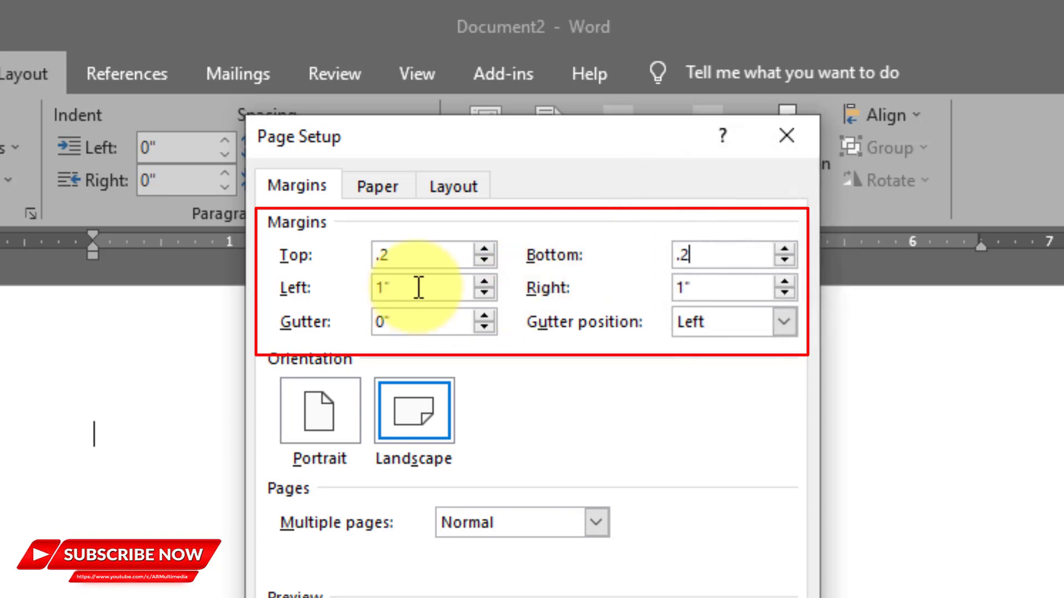
{"action": "left_click_drag", "start_coordinate": [419, 287], "coordinate": [282, 278]}
{"action": "type", "text": ".2"}
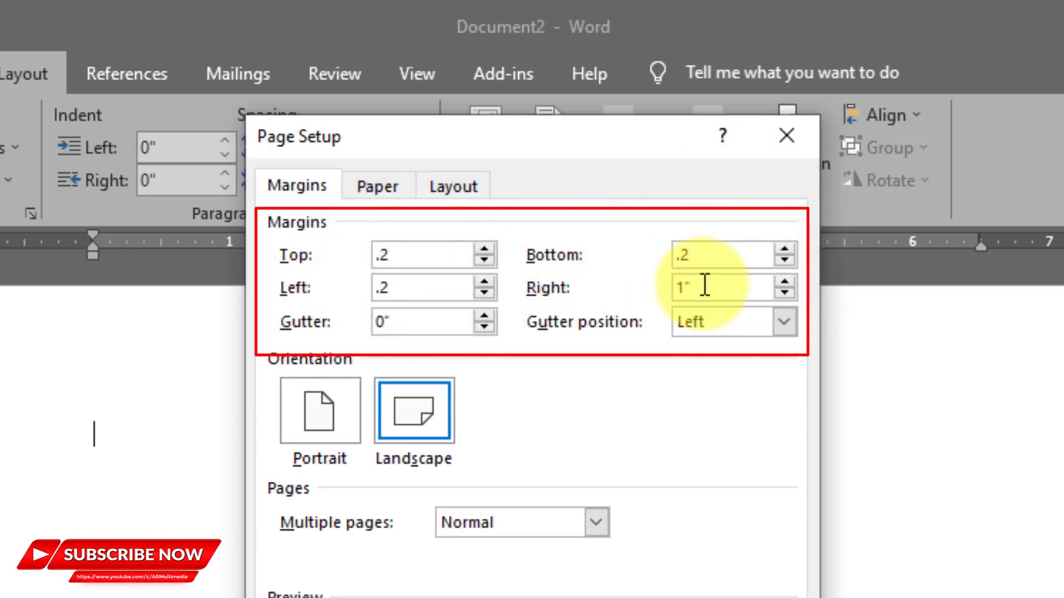
{"action": "double_click", "coordinate": [705, 285]}
{"action": "type", "text": ".2"}
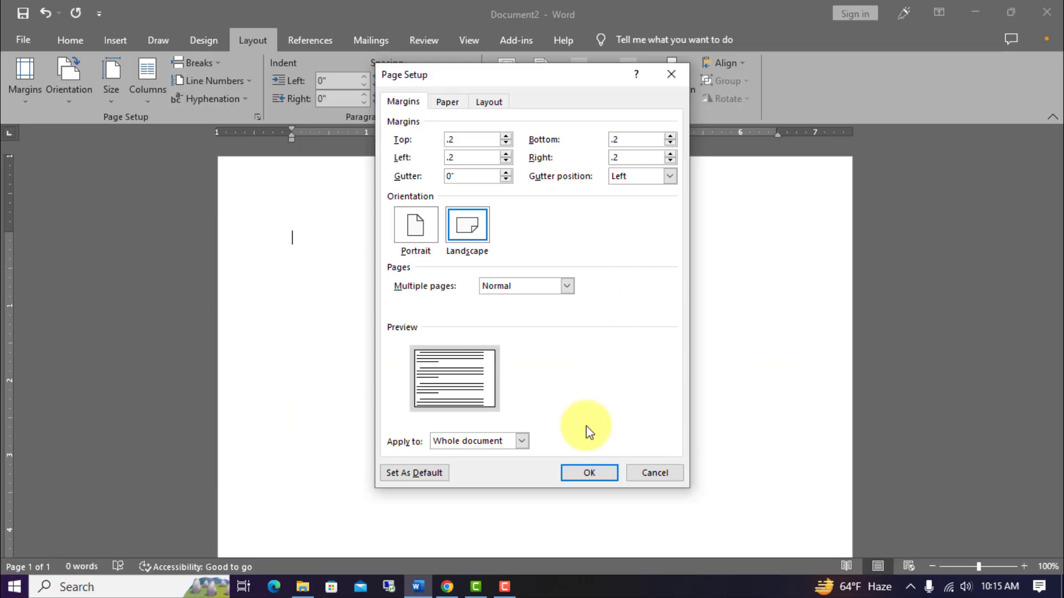
- Apply the page setup and draw a Half Frame shape at the page's top-left corner
{"action": "left_click", "coordinate": [586, 472]}
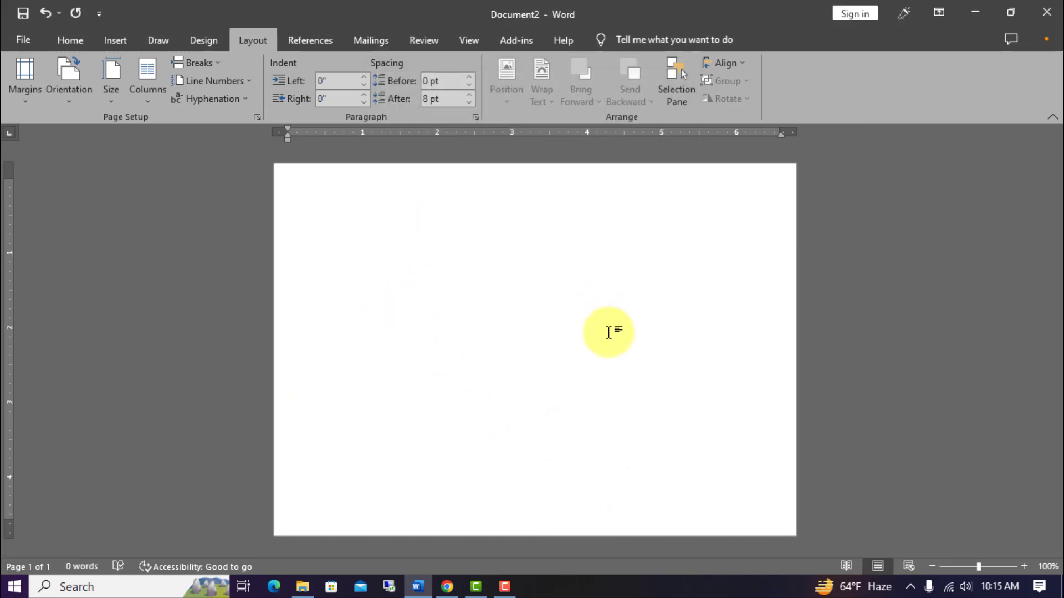
{"action": "left_click", "coordinate": [115, 42]}
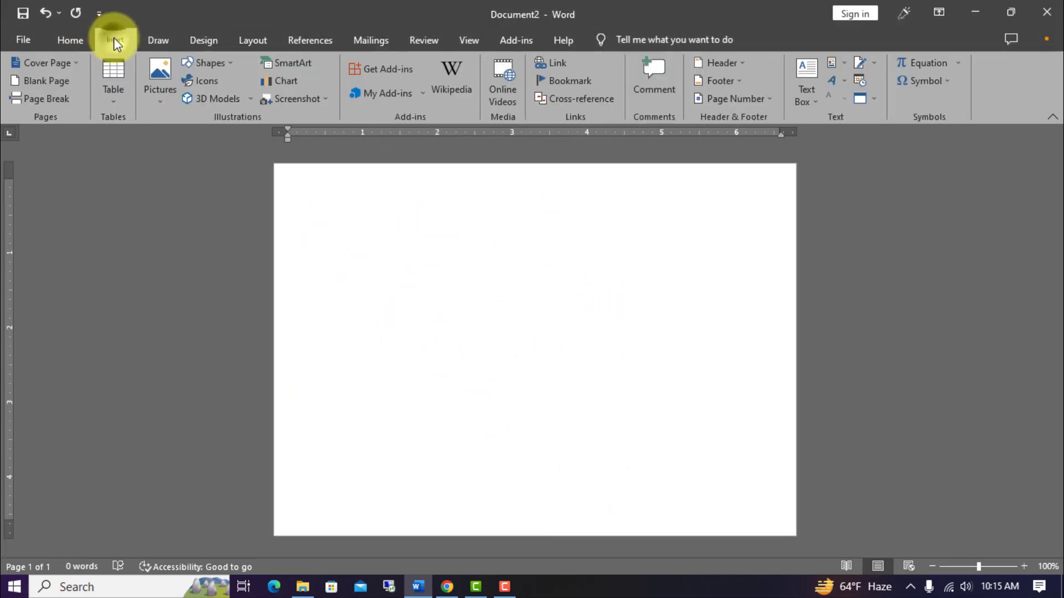
{"action": "left_click", "coordinate": [205, 63]}
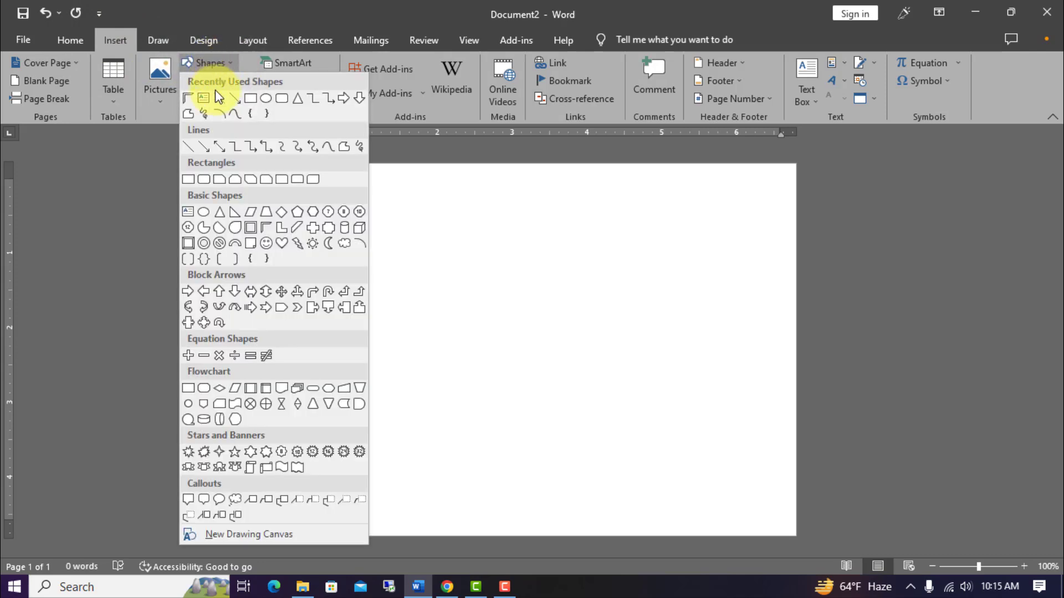
{"action": "left_click", "coordinate": [266, 230]}
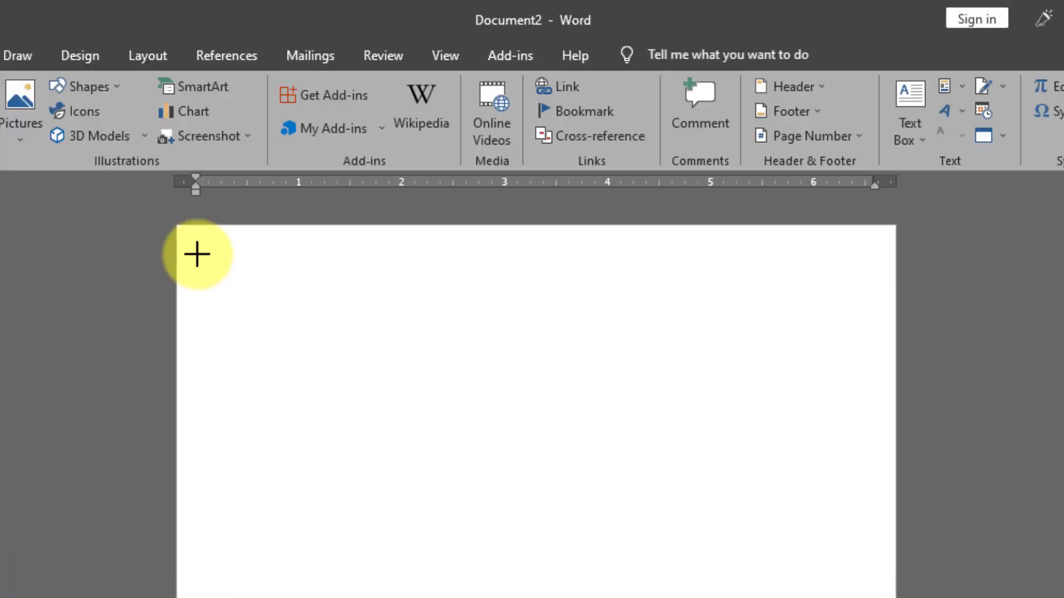
{"action": "left_click_drag", "start_coordinate": [198, 249], "coordinate": [385, 497]}
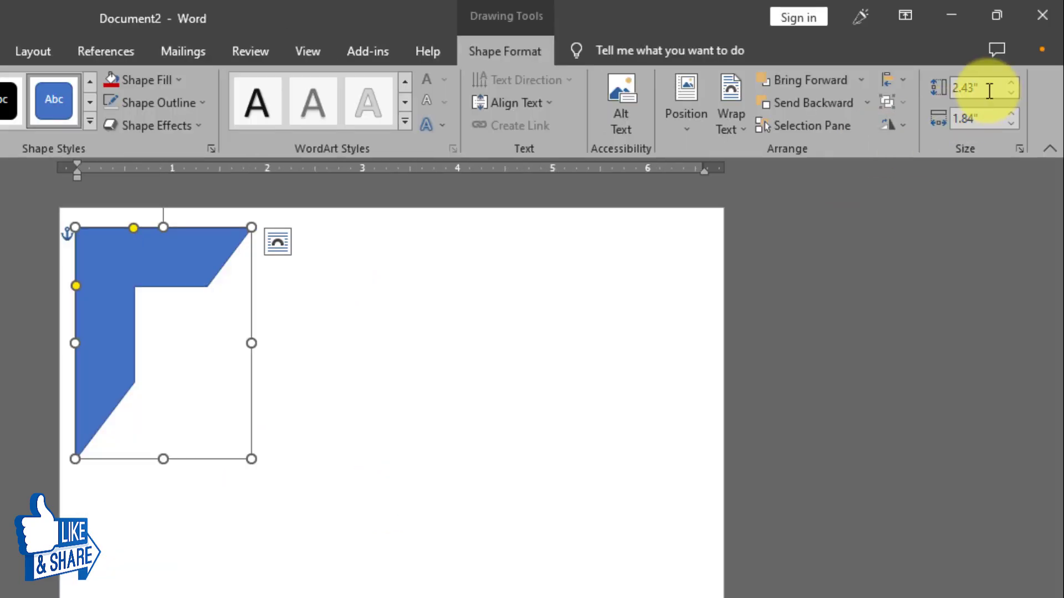
- Size the half-frame to 1.8 inches high by 1.8 inches wide
{"action": "type", "text": "1.8"}
{"action": "left_click", "coordinate": [993, 120]}
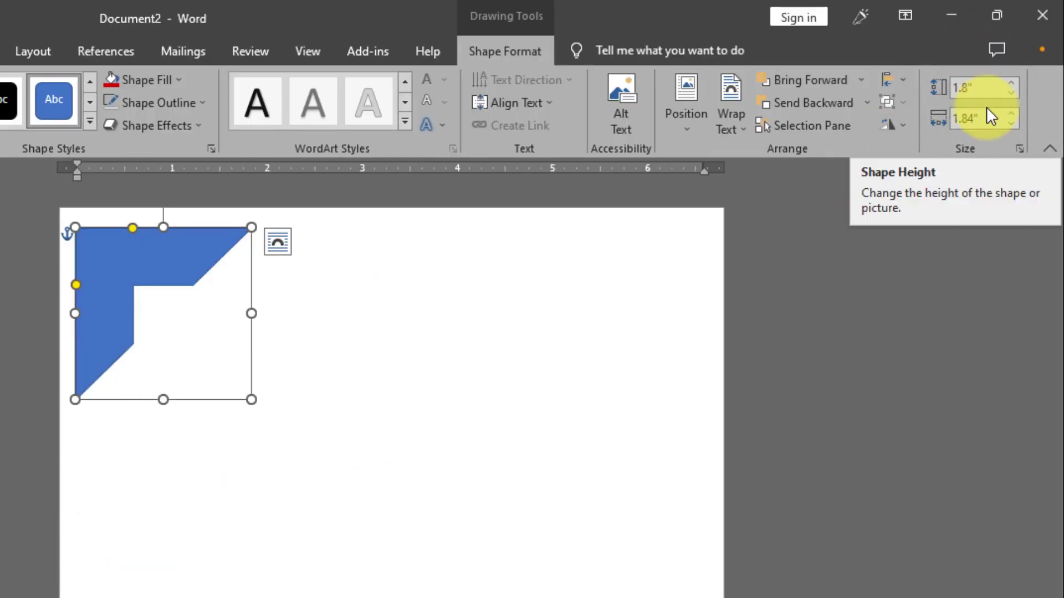
{"action": "type", "text": "1.8"}
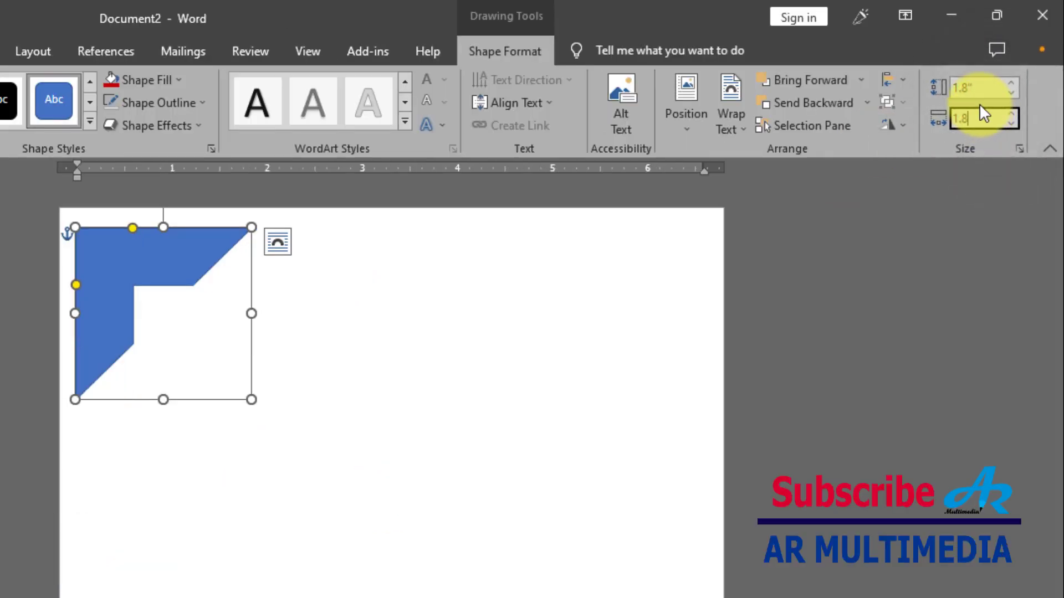
{"action": "key", "text": "Return"}
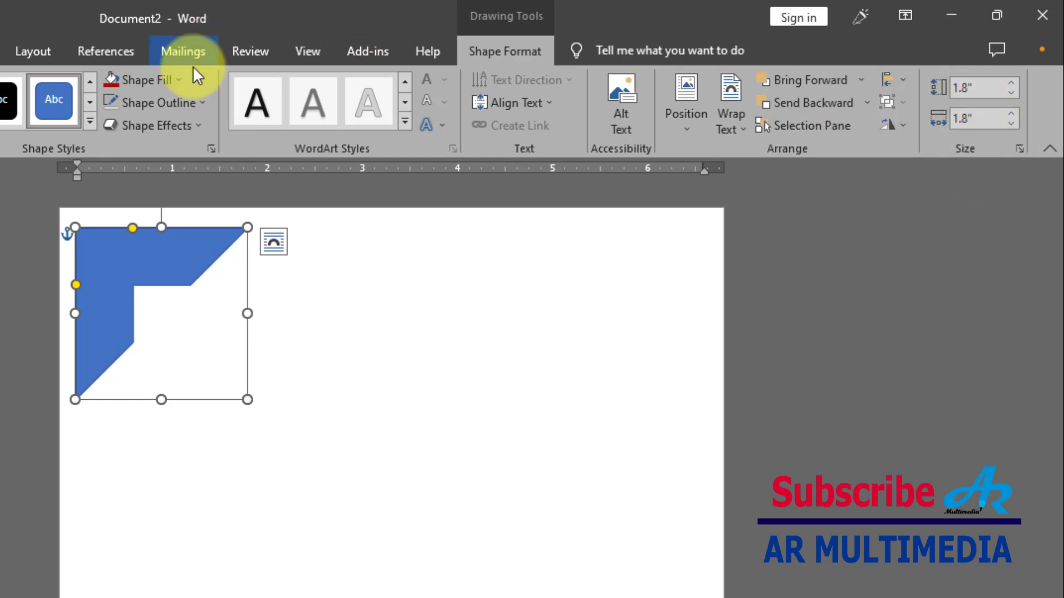
- Fill the corner shape red, remove its outline and drag its handle to thin the arms
{"action": "left_click", "coordinate": [179, 78]}
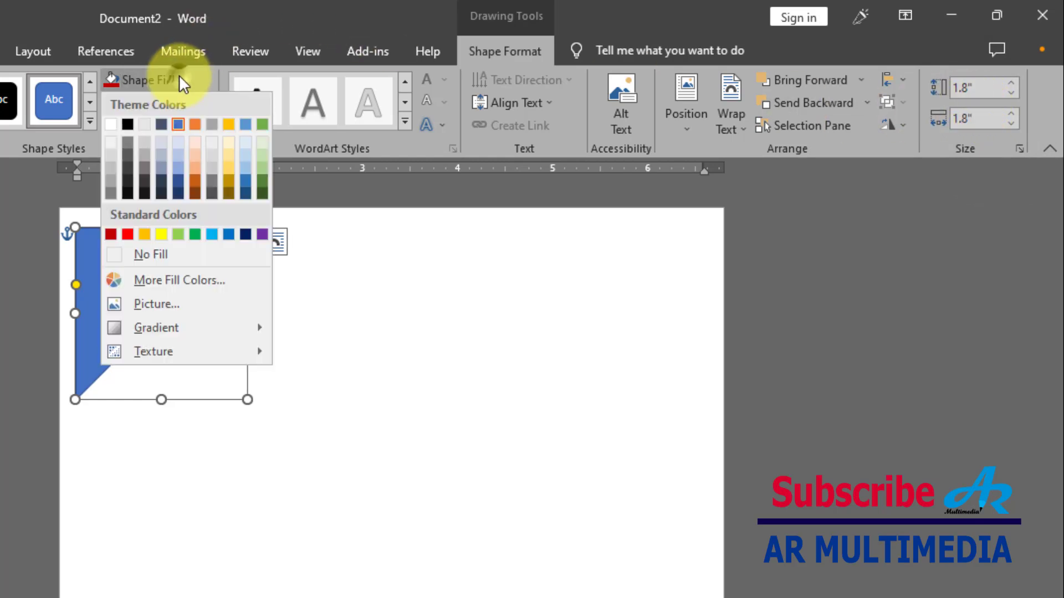
{"action": "left_click", "coordinate": [128, 235]}
{"action": "left_click", "coordinate": [160, 103]}
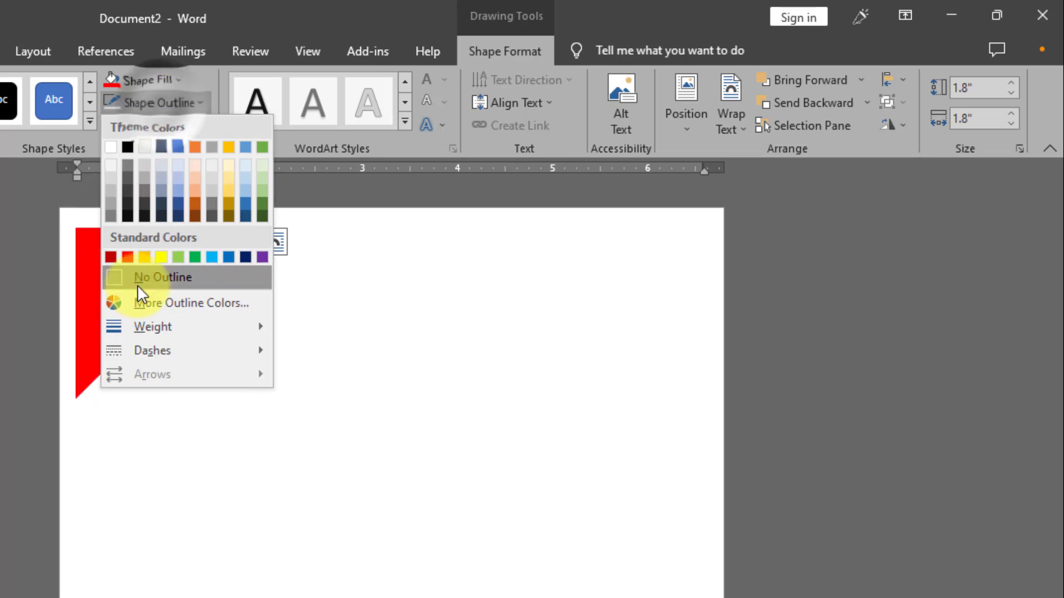
{"action": "left_click", "coordinate": [152, 277]}
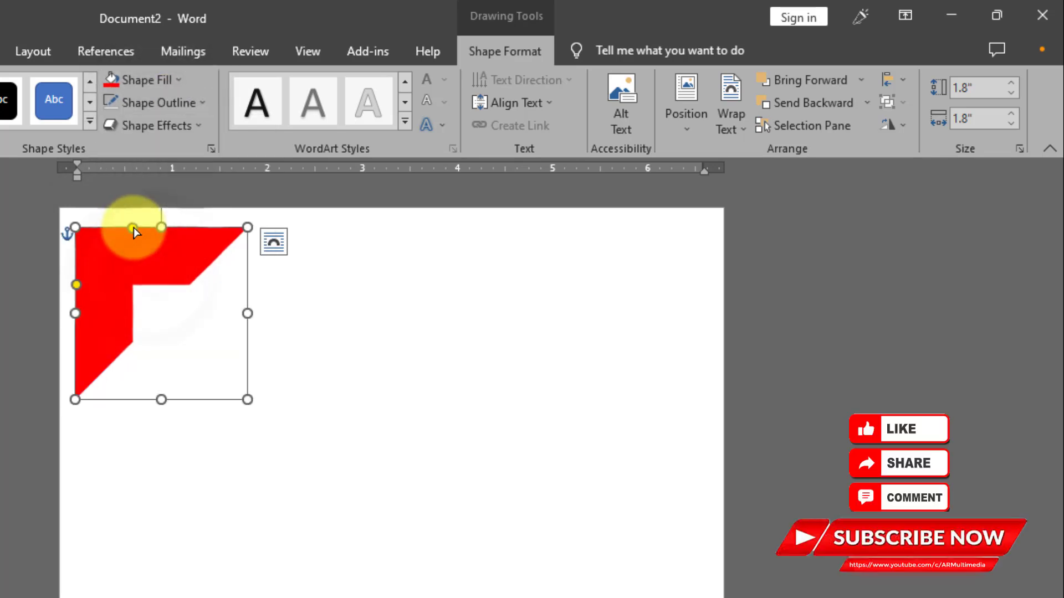
{"action": "mouse_move", "coordinate": [133, 228]}
{"action": "left_mouse_down"}
{"action": "mouse_move", "coordinate": [97, 233]}
{"action": "mouse_move", "coordinate": [94, 261]}
{"action": "mouse_move", "coordinate": [87, 250]}
{"action": "left_mouse_up"}
- Copy the red corner shape with Ctrl+C and paste two duplicates with Ctrl+V
{"action": "left_click", "coordinate": [397, 360]}
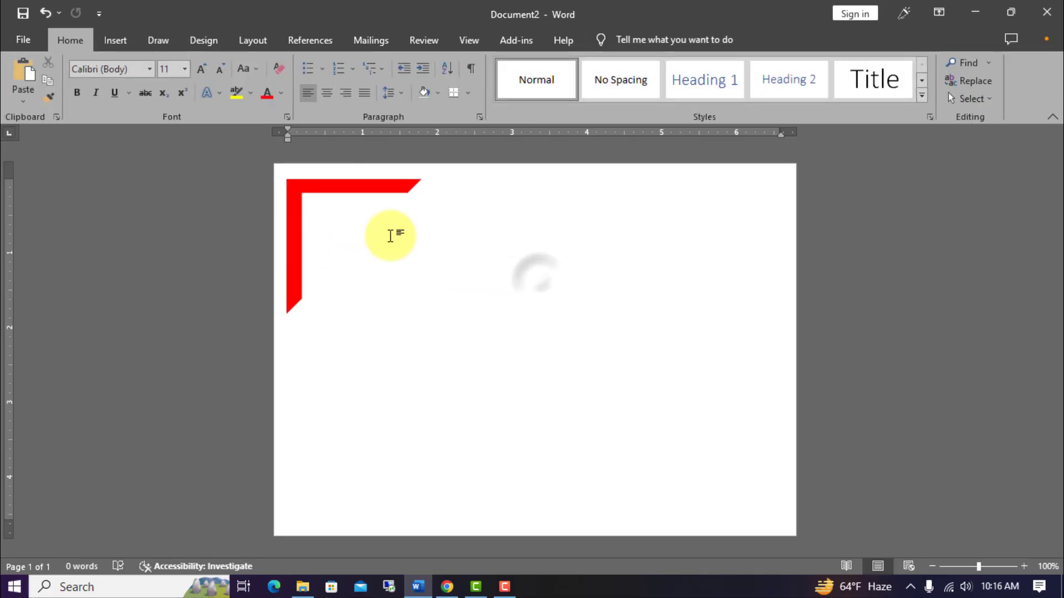
{"action": "left_click", "coordinate": [82, 252]}
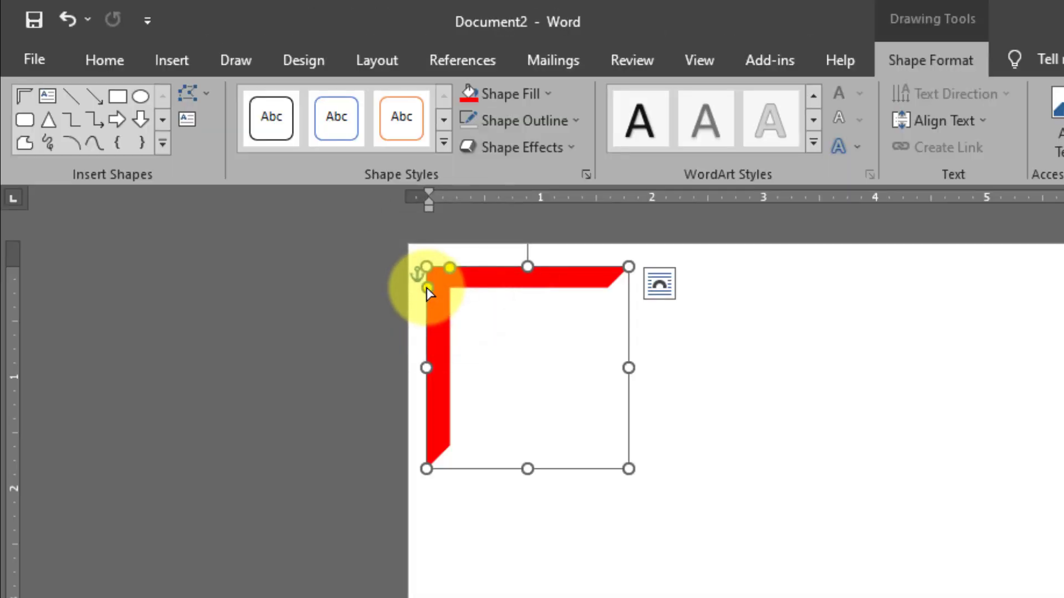
{"action": "left_click", "coordinate": [287, 194]}
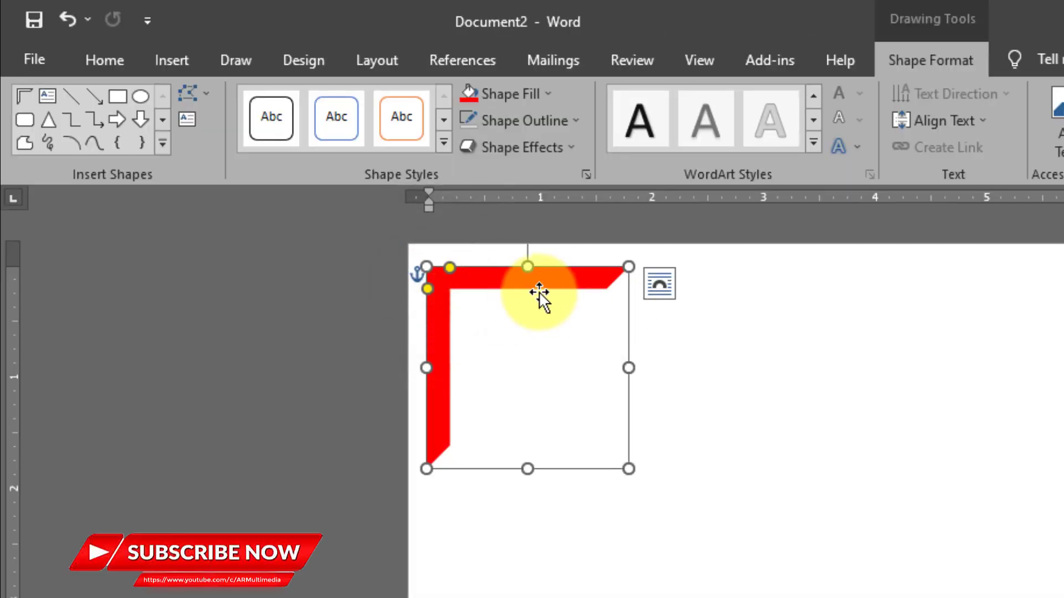
{"action": "left_click", "coordinate": [107, 61]}
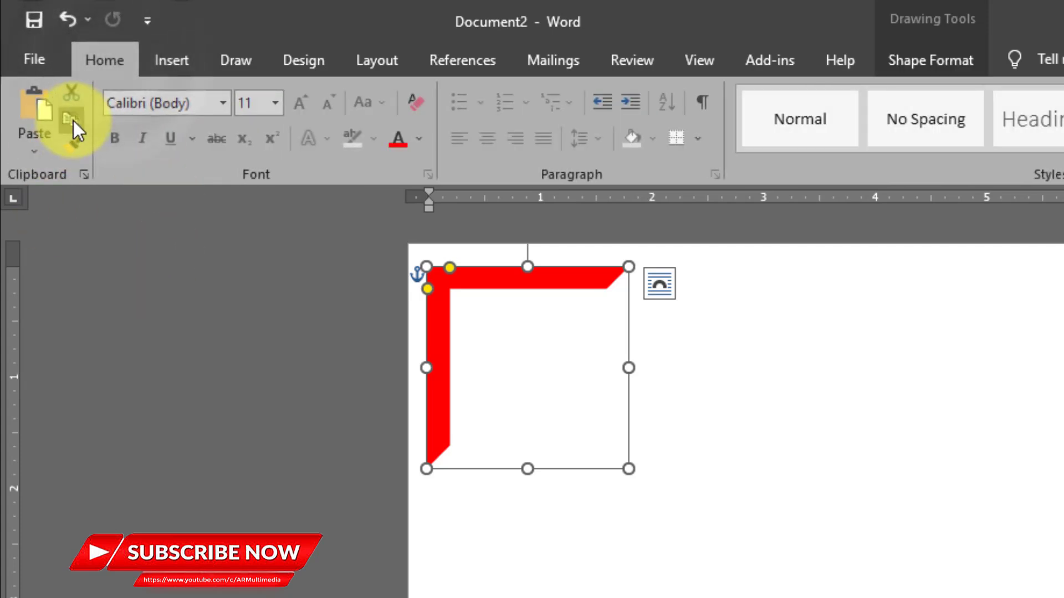
{"action": "key", "text": "ctrl+c"}
{"action": "key", "text": "ctrl+v"}
{"action": "key", "text": "ctrl+v"}
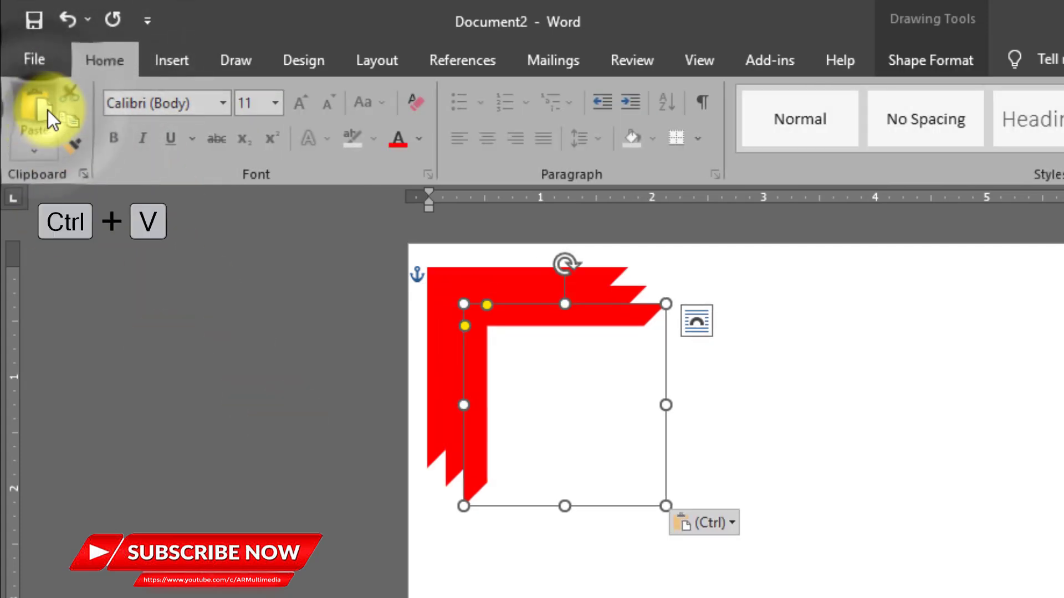
{"action": "key", "text": "ctrl+v"}
- Rotate one corner copy 90° left and place it at the page's bottom-left
{"action": "left_click_drag", "start_coordinate": [542, 361], "coordinate": [744, 453]}
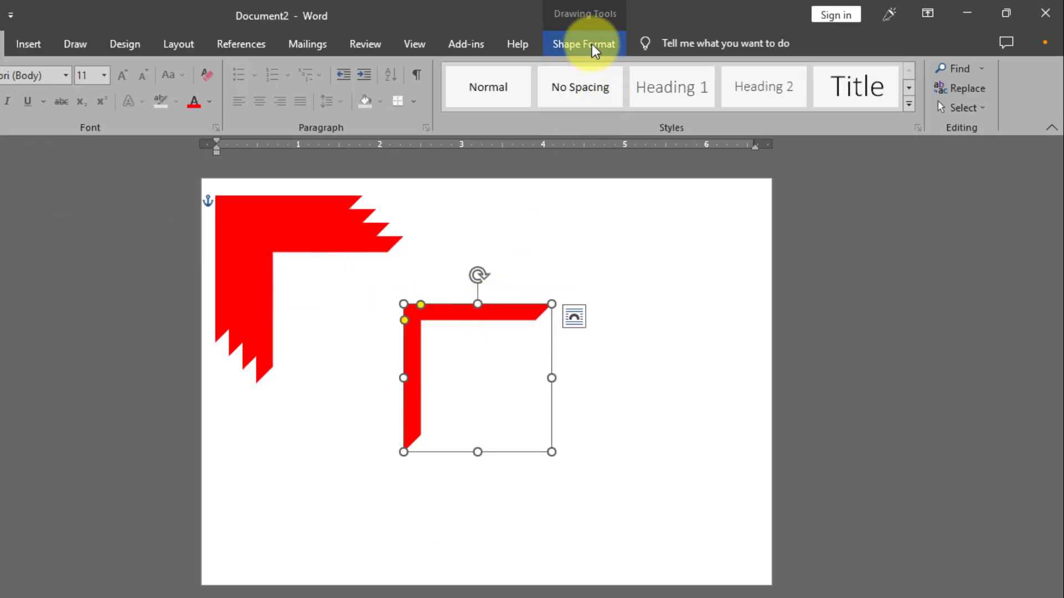
{"action": "left_click", "coordinate": [588, 44]}
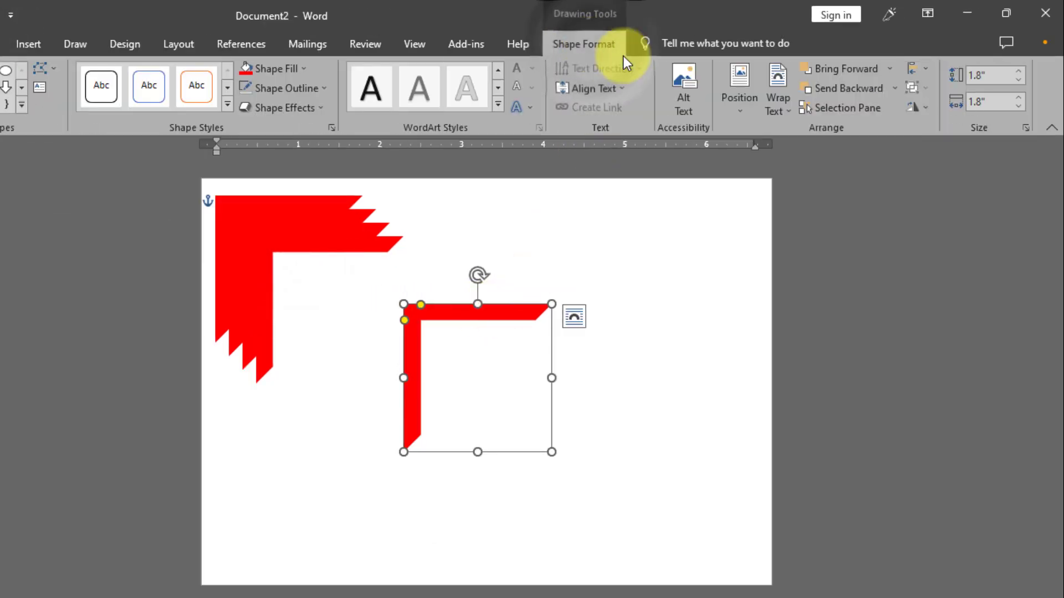
{"action": "left_click", "coordinate": [914, 108]}
{"action": "left_click", "coordinate": [930, 145]}
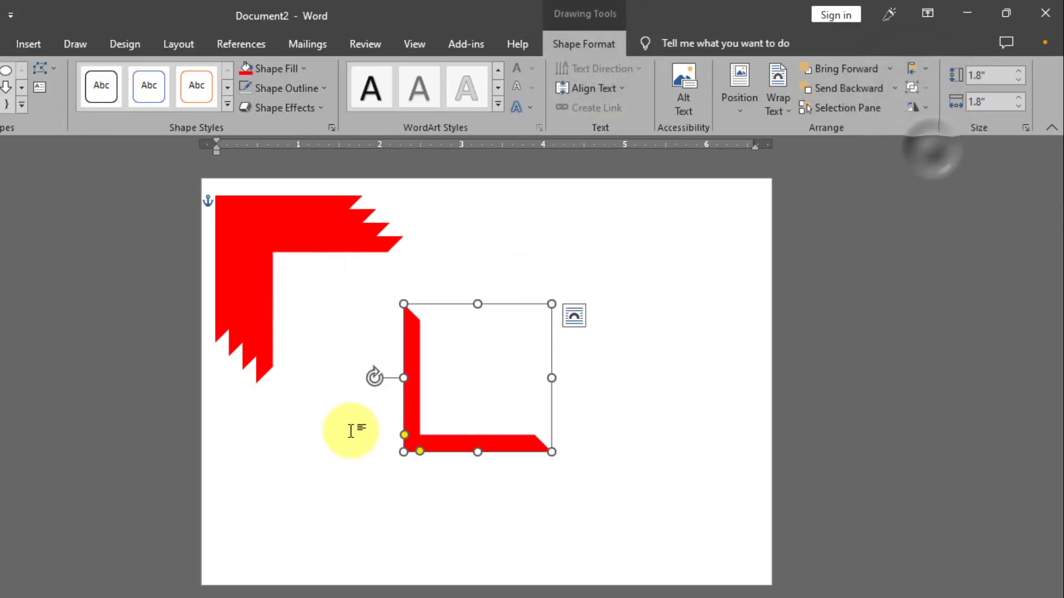
{"action": "left_click_drag", "start_coordinate": [411, 403], "coordinate": [227, 524]}
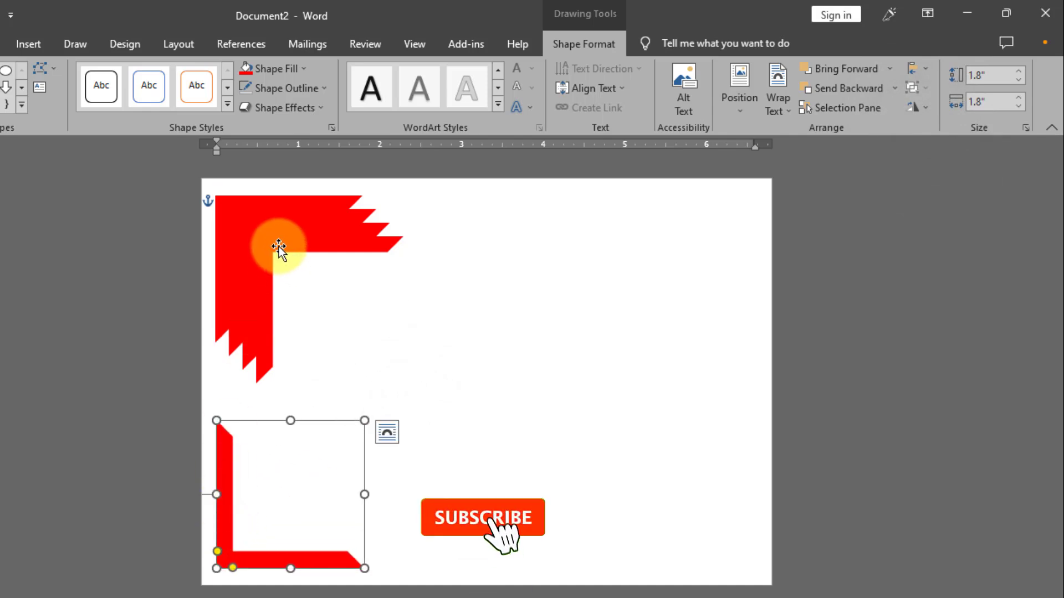
- Rotate another copy 90° right, place it at the top-right, and pull out one more copy
{"action": "left_click_drag", "start_coordinate": [277, 249], "coordinate": [437, 290]}
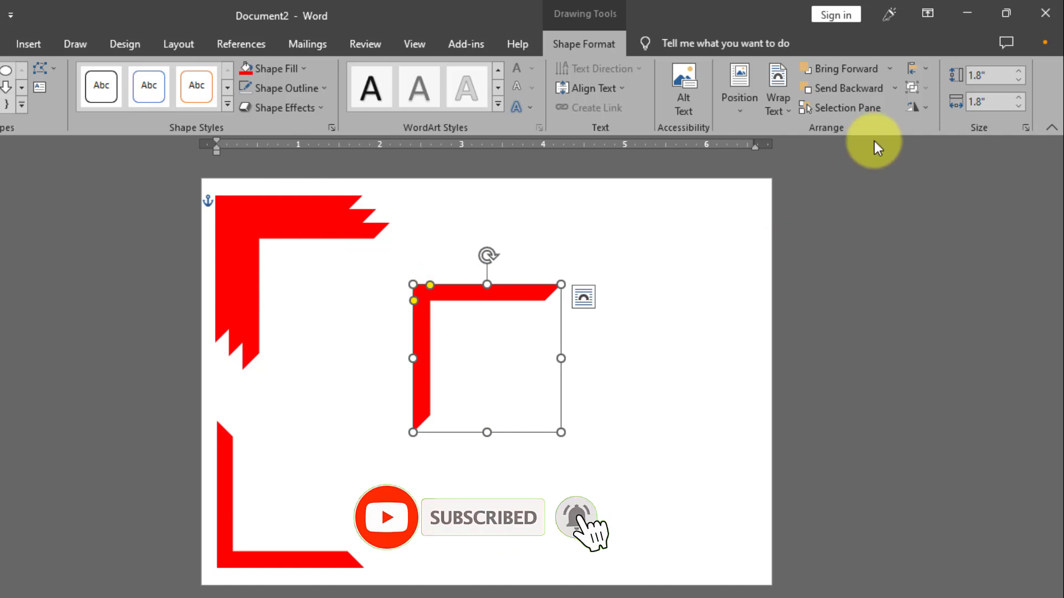
{"action": "left_click", "coordinate": [917, 108]}
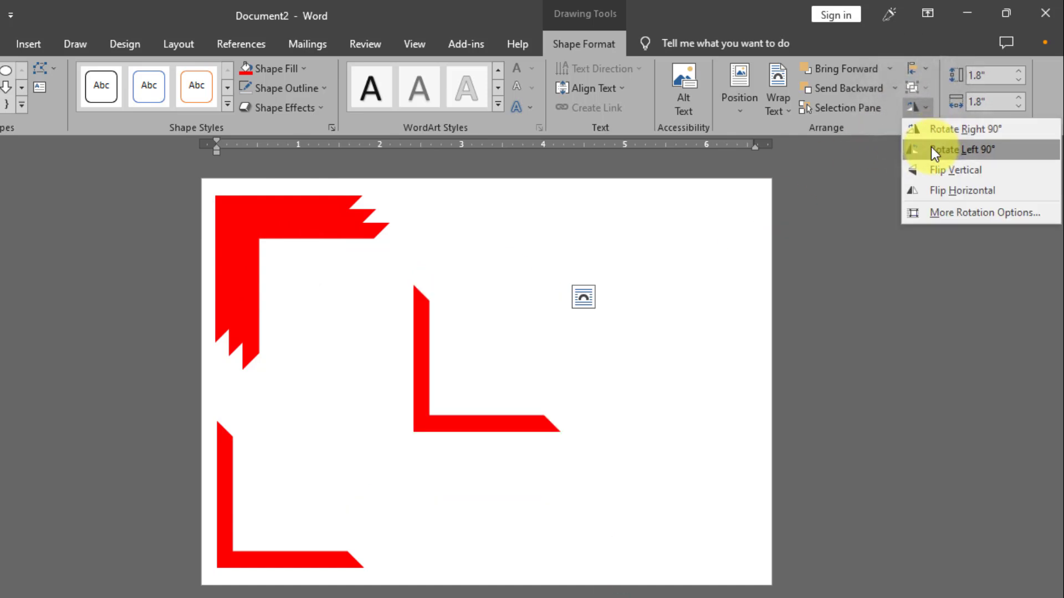
{"action": "left_click", "coordinate": [942, 130]}
{"action": "left_click_drag", "start_coordinate": [507, 294], "coordinate": [724, 202]}
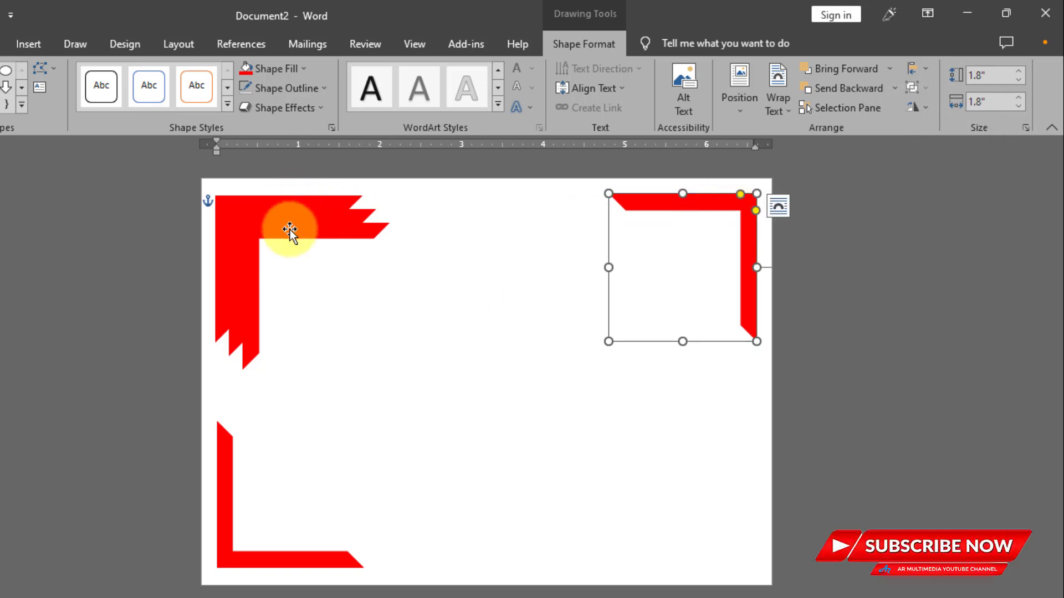
{"action": "left_click_drag", "start_coordinate": [285, 231], "coordinate": [424, 330]}
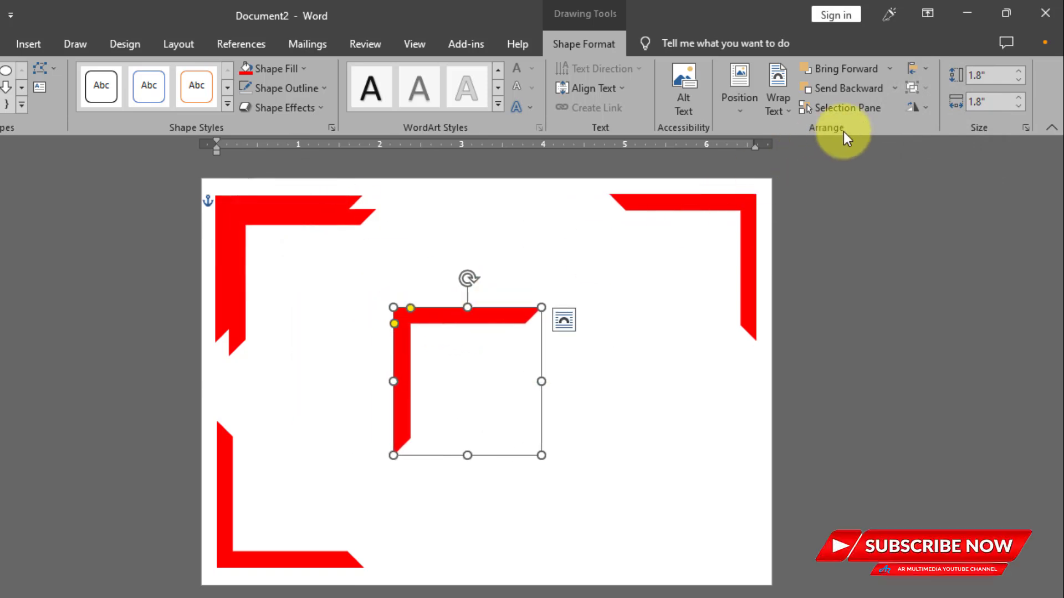
- Rotate the last copy 90° left twice and place it at the page's bottom-right corner
{"action": "left_click", "coordinate": [925, 107]}
{"action": "left_click", "coordinate": [932, 149]}
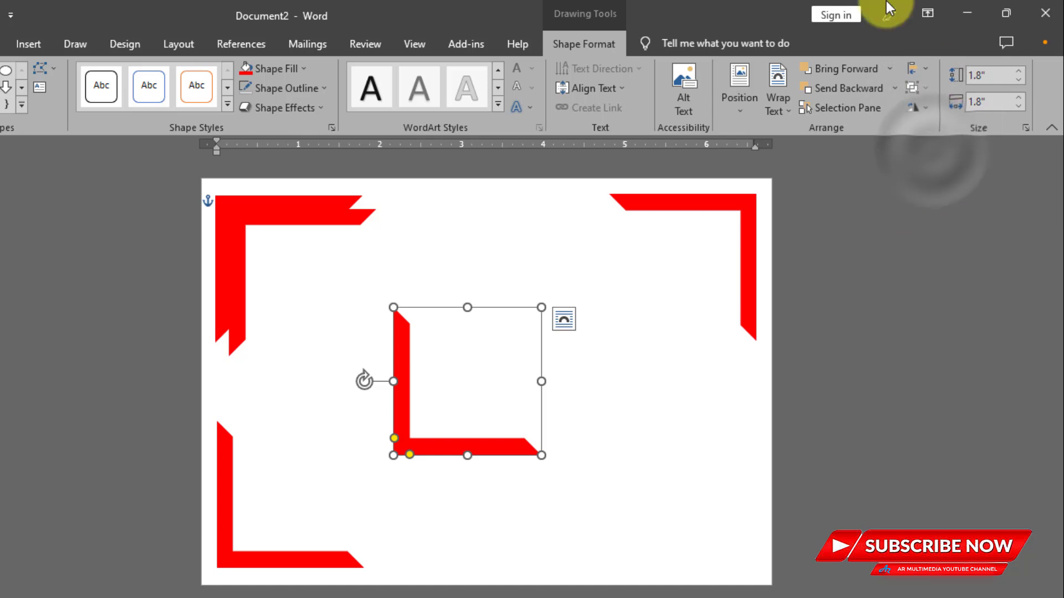
{"action": "left_click", "coordinate": [927, 105]}
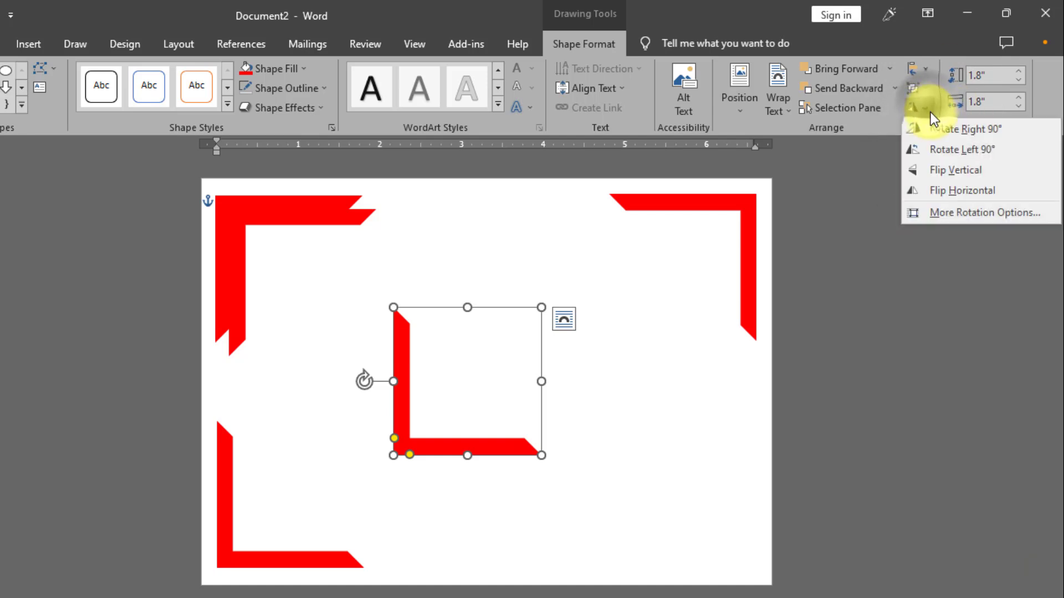
{"action": "left_click", "coordinate": [939, 145]}
{"action": "left_click_drag", "start_coordinate": [537, 373], "coordinate": [754, 487]}
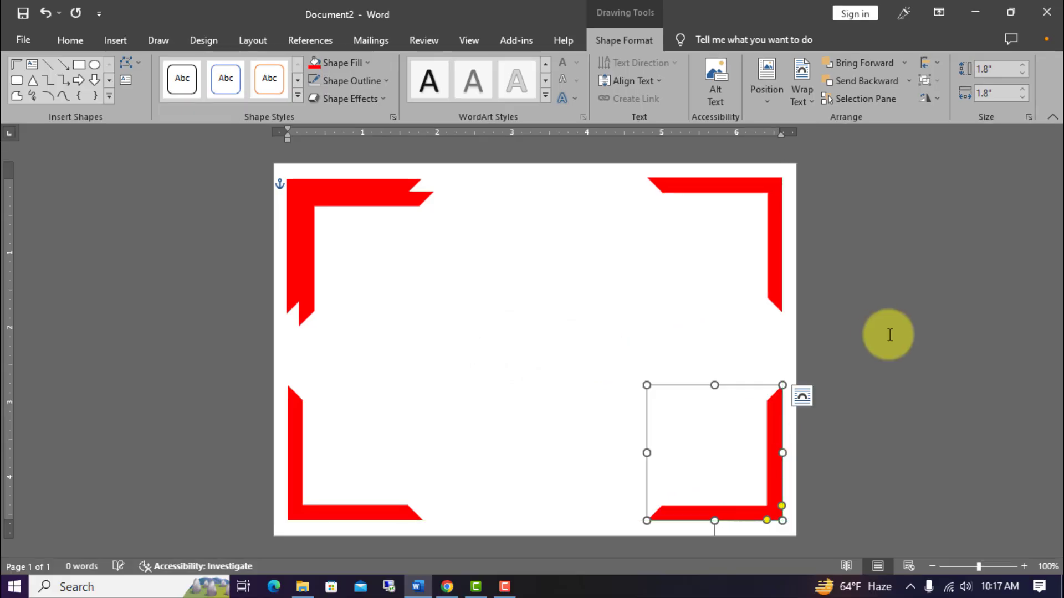
{"action": "left_click", "coordinate": [499, 287]}
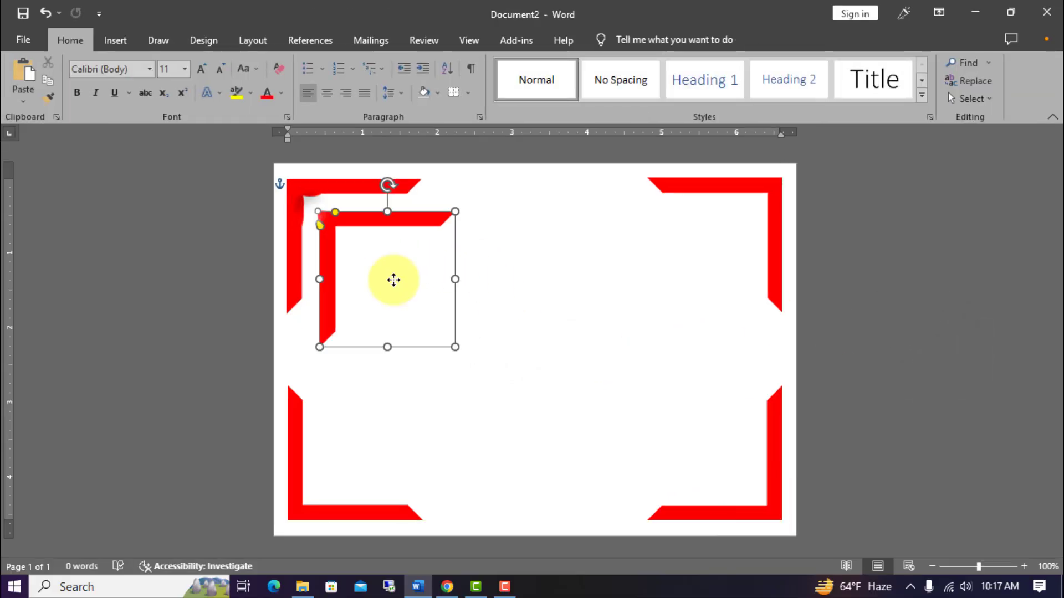
- Delete the leftover extra corner copy from the top-left
{"action": "left_click_drag", "start_coordinate": [316, 219], "coordinate": [421, 287]}
{"action": "key", "text": "Delete"}
{"action": "left_click", "coordinate": [512, 354]}
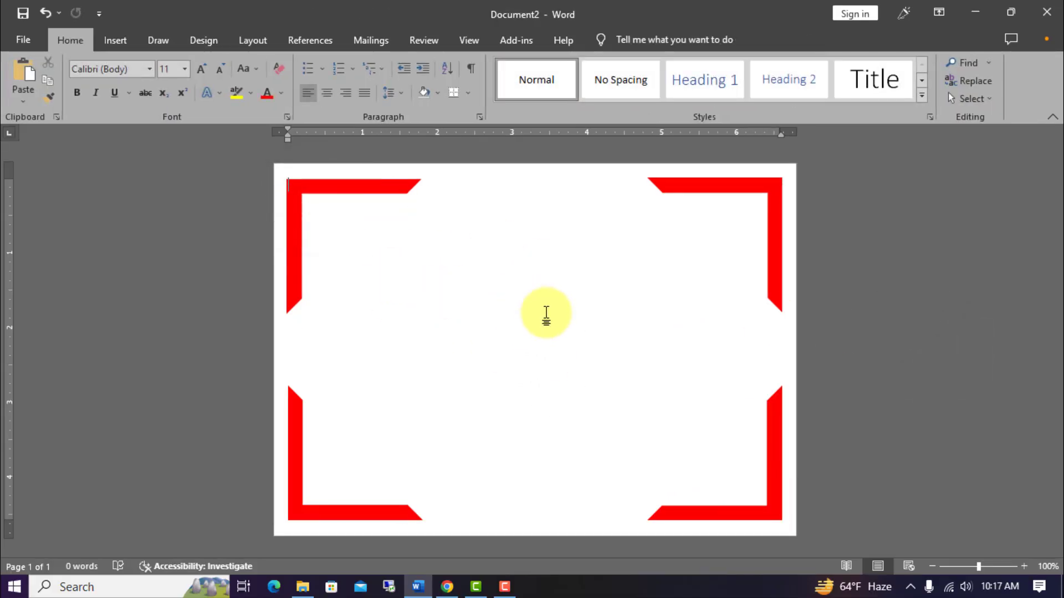
{"action": "left_click", "coordinate": [115, 40]}
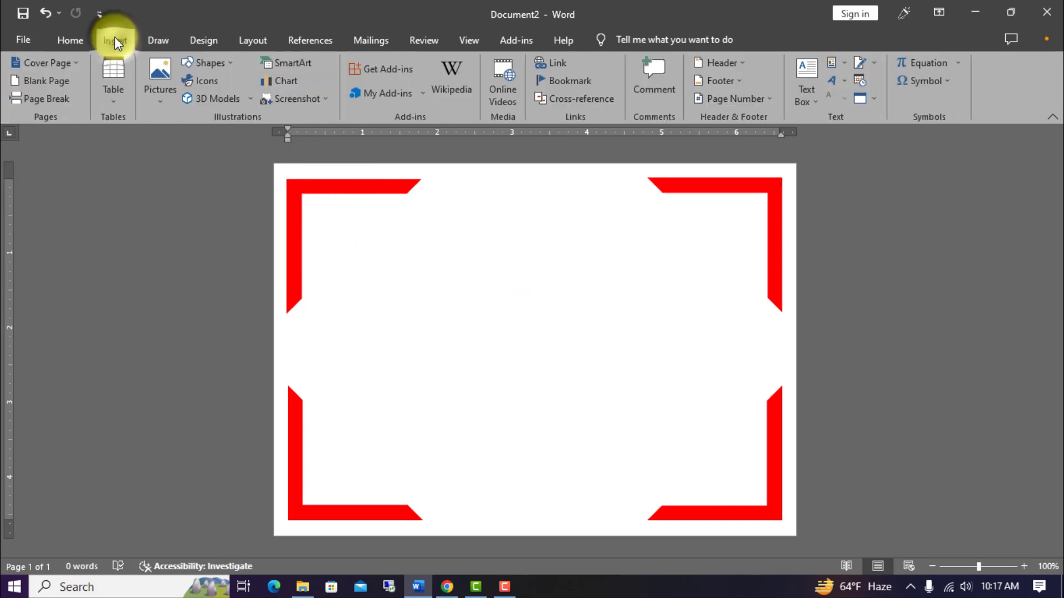
- Insert the 'Marry christmas image' picture from this device
{"action": "left_click", "coordinate": [161, 74]}
{"action": "left_click", "coordinate": [160, 137]}
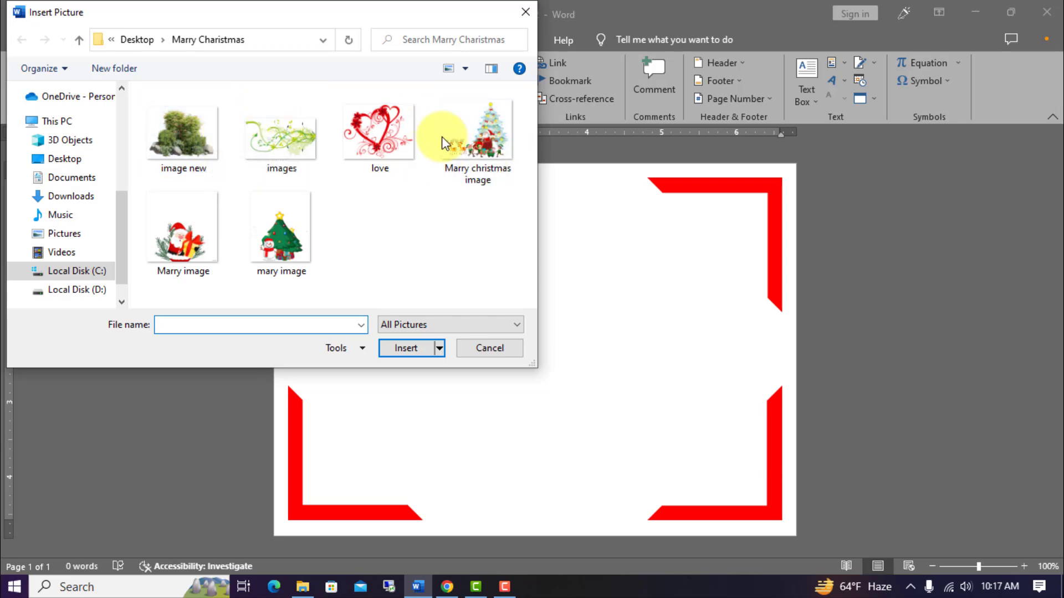
{"action": "left_click", "coordinate": [475, 138]}
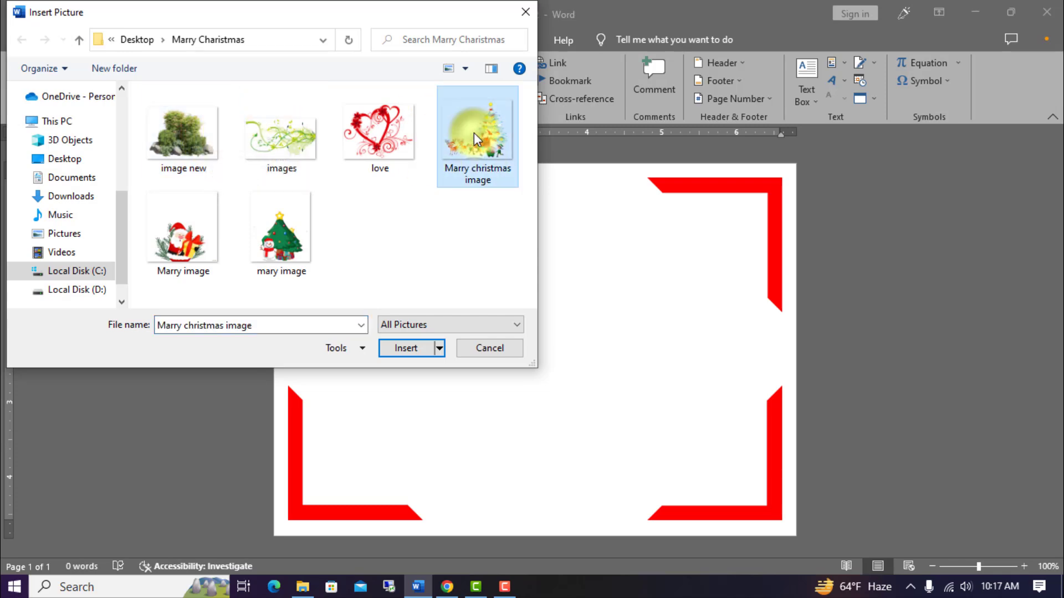
{"action": "left_click", "coordinate": [406, 348]}
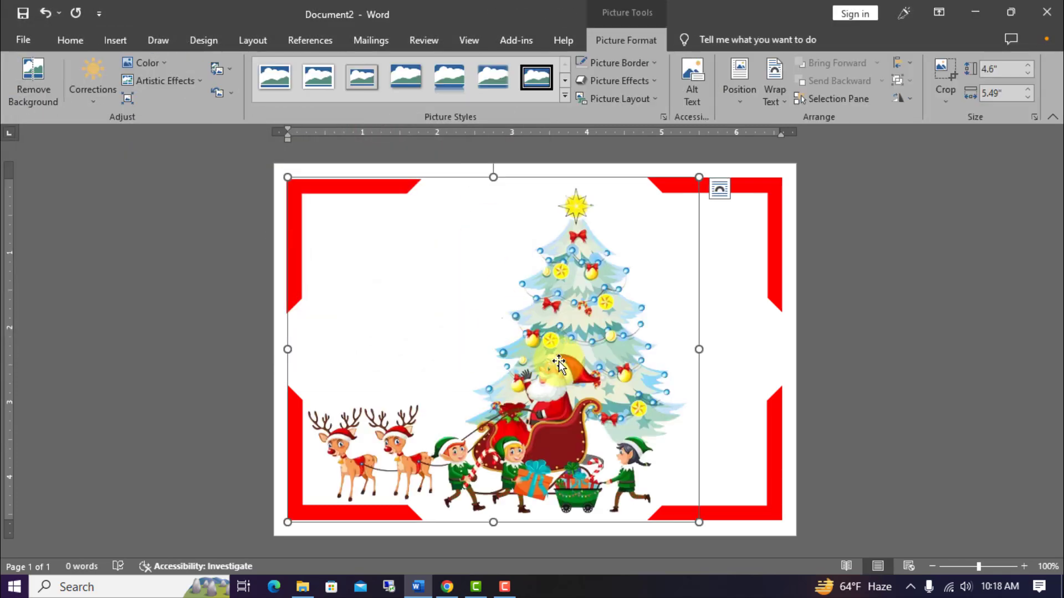
- Set the picture to In Front of Text, shrink it to 2.57" by 3.06", and place it bottom-right
{"action": "left_click", "coordinate": [771, 95]}
{"action": "left_click", "coordinate": [806, 231]}
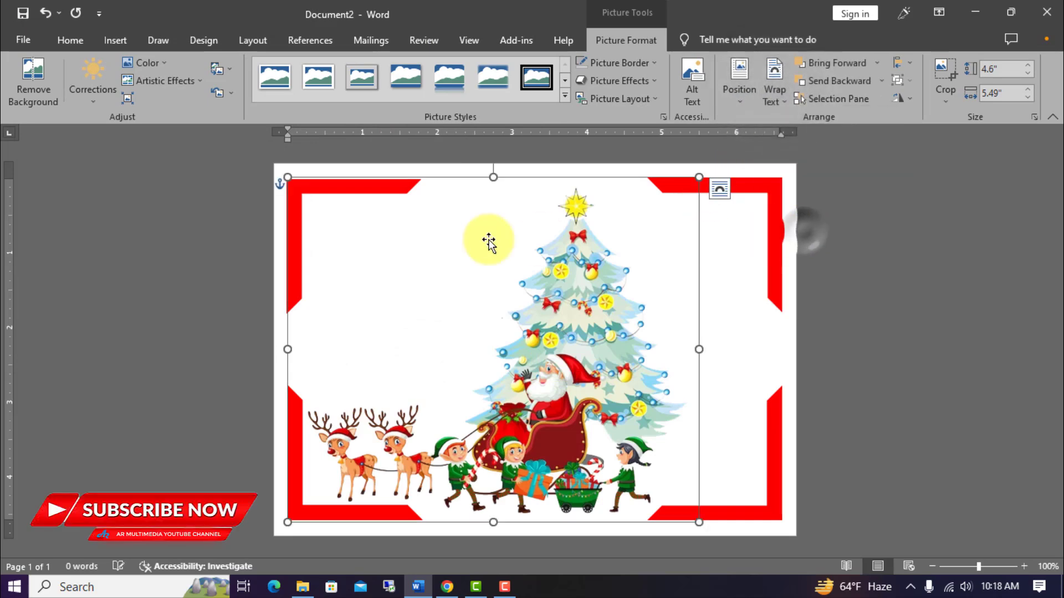
{"action": "left_click_drag", "start_coordinate": [288, 177], "coordinate": [469, 329]}
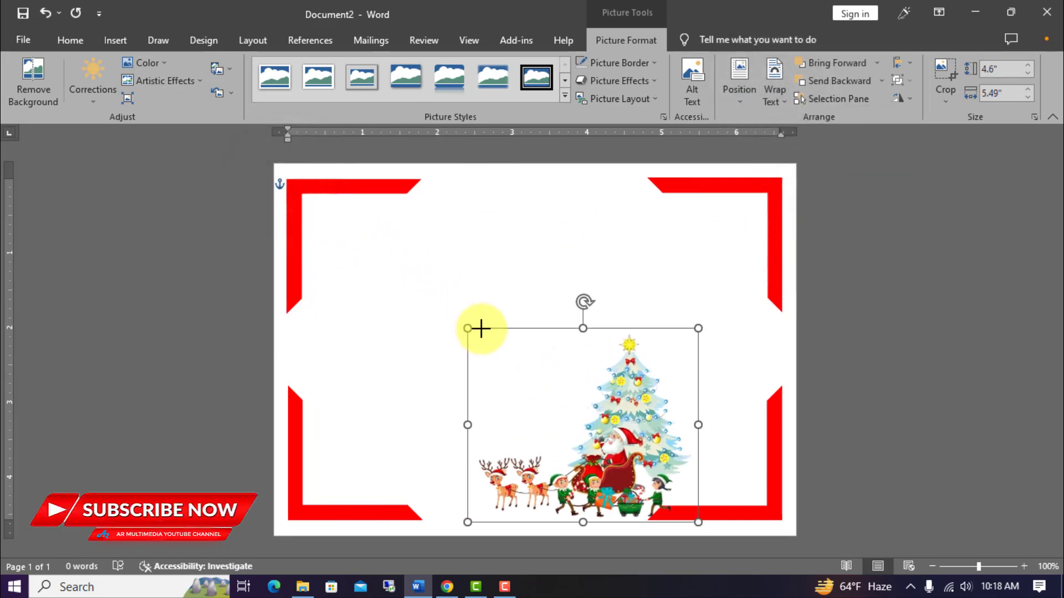
{"action": "left_click_drag", "start_coordinate": [577, 416], "coordinate": [657, 405]}
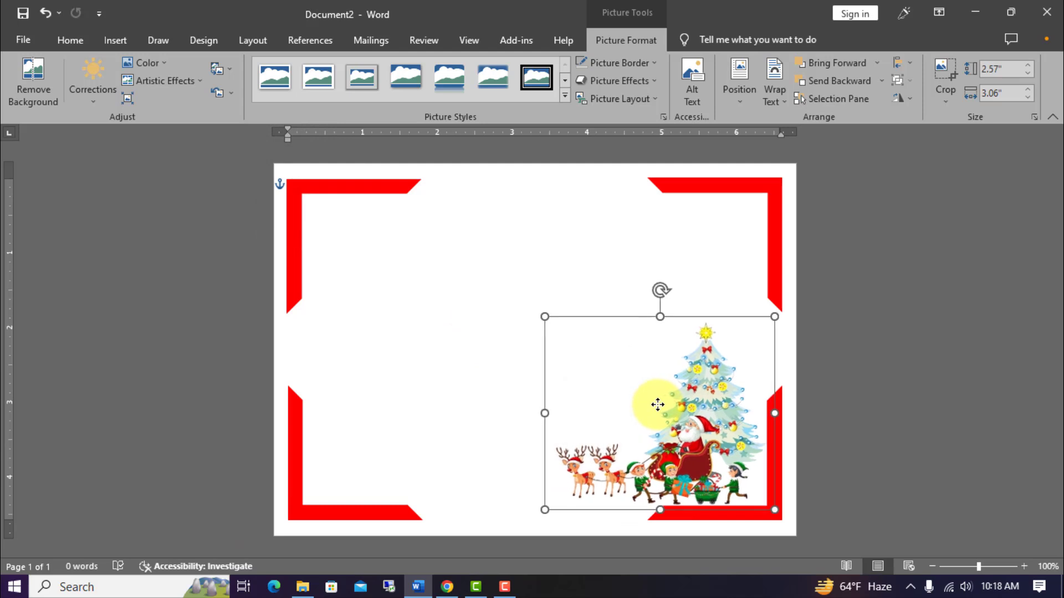
{"action": "left_click_drag", "start_coordinate": [544, 316], "coordinate": [535, 311]}
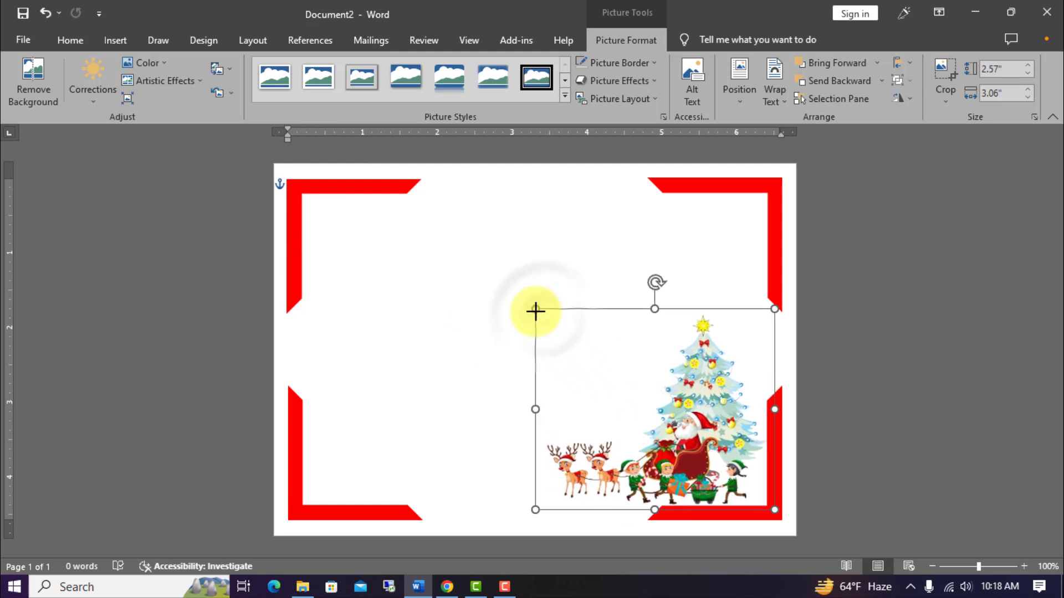
{"action": "left_click", "coordinate": [837, 441]}
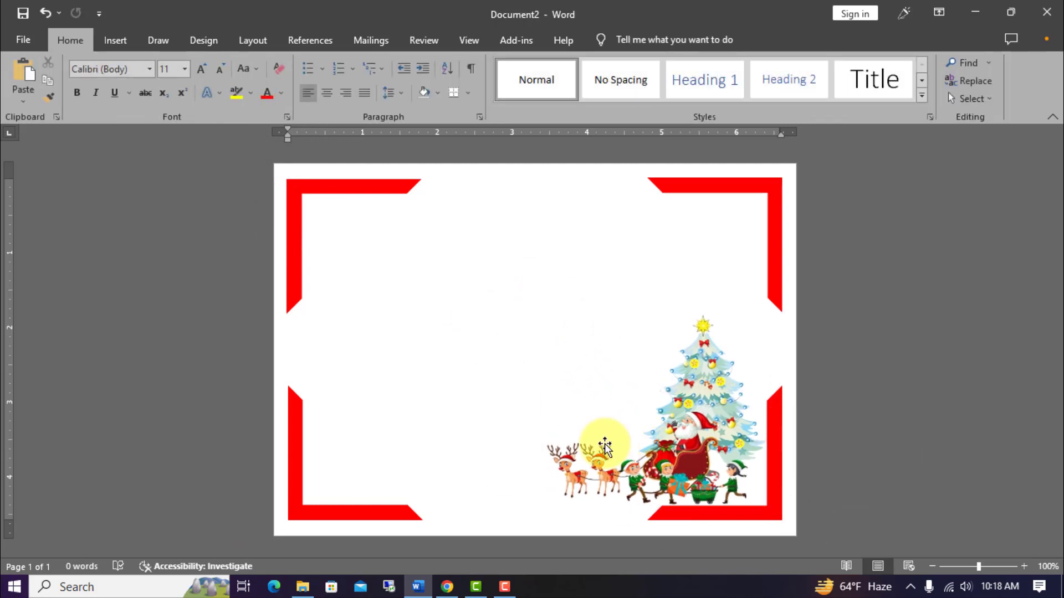
{"action": "left_click", "coordinate": [111, 37]}
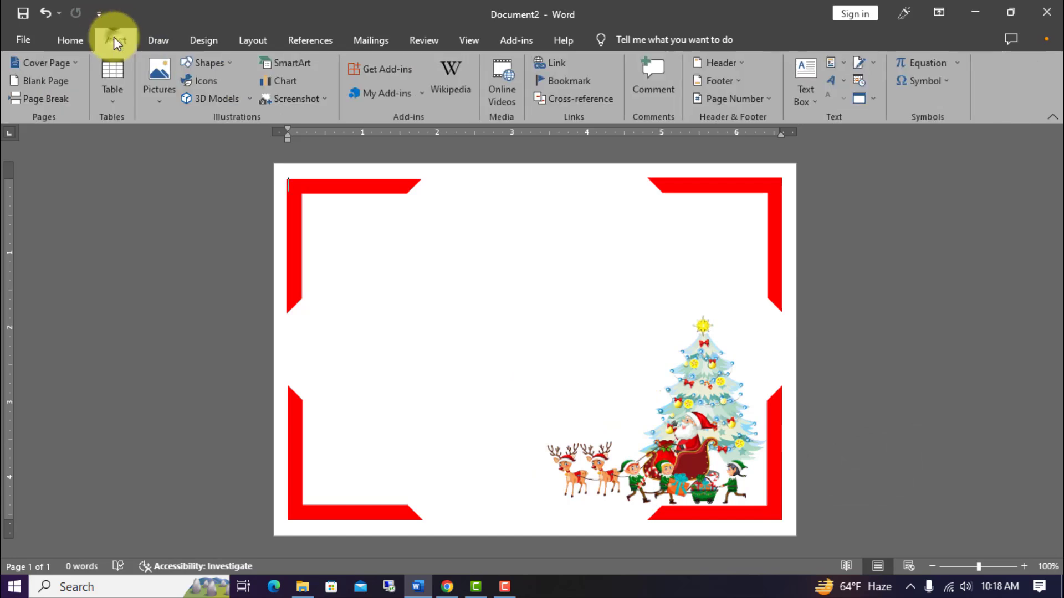
- Insert the love heart picture from this device and set its wrapping to Behind Text
{"action": "left_click", "coordinate": [160, 76]}
{"action": "left_click", "coordinate": [182, 139]}
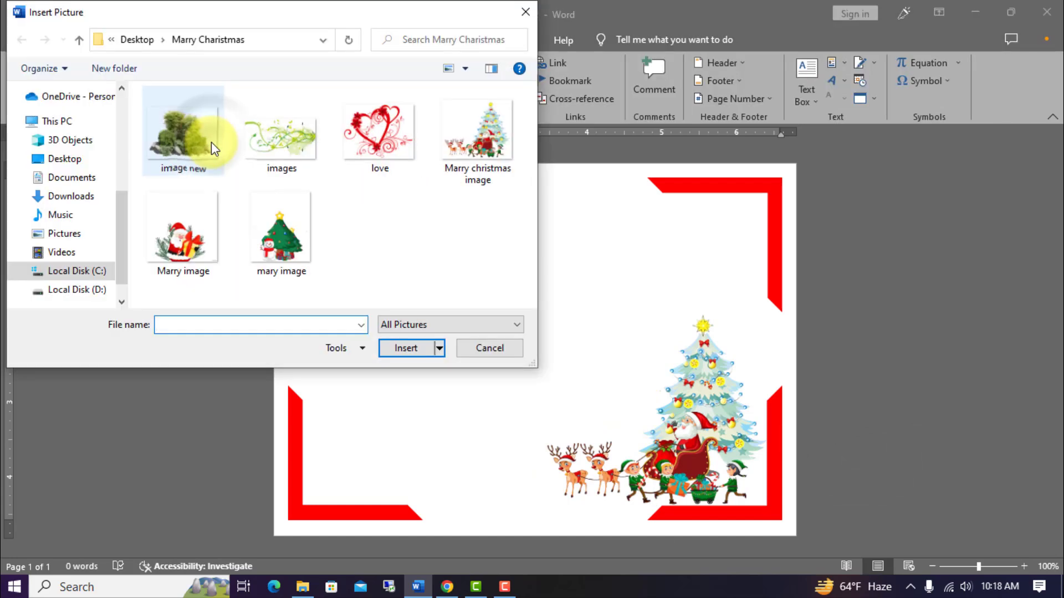
{"action": "left_click", "coordinate": [380, 133]}
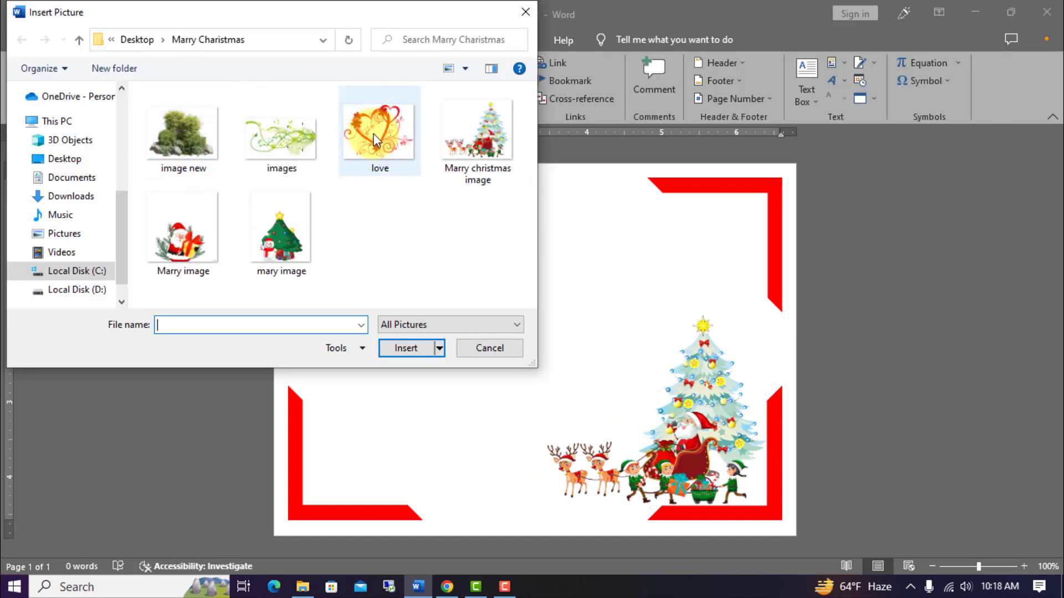
{"action": "left_click", "coordinate": [413, 350]}
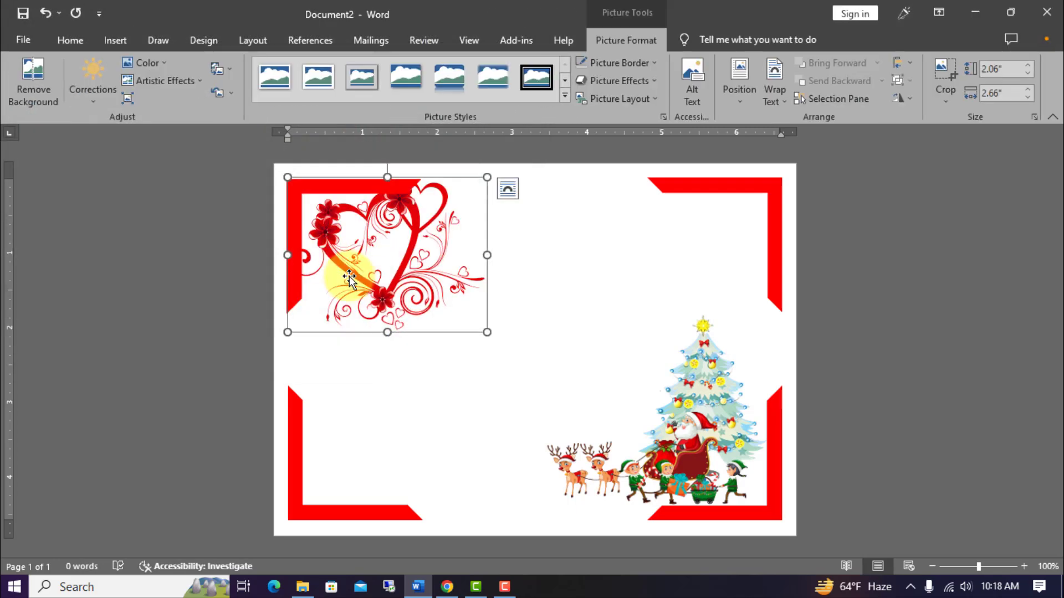
{"action": "left_click", "coordinate": [775, 94]}
{"action": "left_click", "coordinate": [792, 213]}
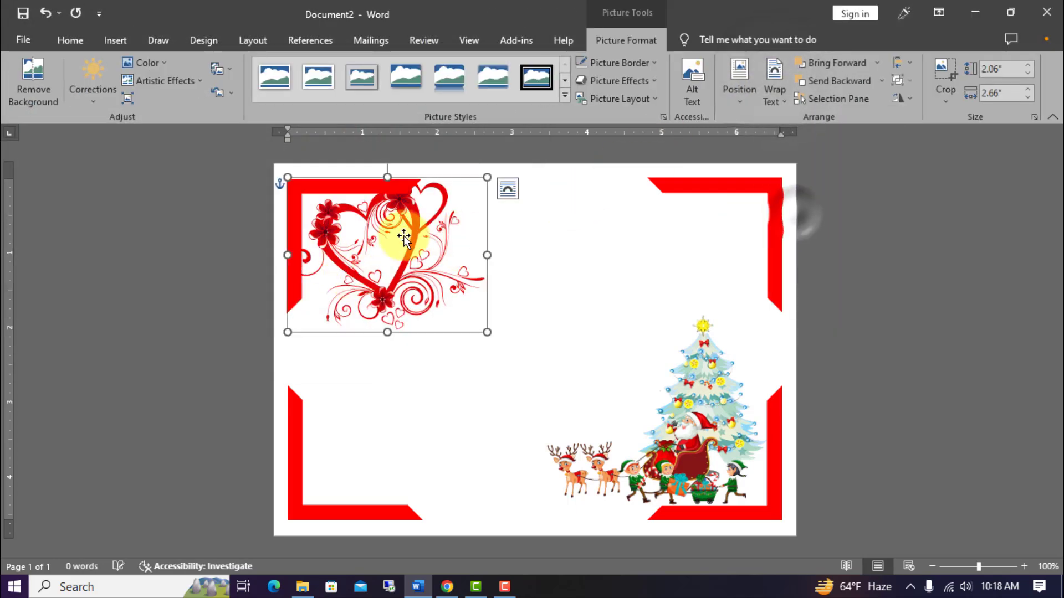
- Shrink the heart to 1.14" by 1.47" and place it at the bottom centre
{"action": "left_click_drag", "start_coordinate": [375, 268], "coordinate": [456, 456]}
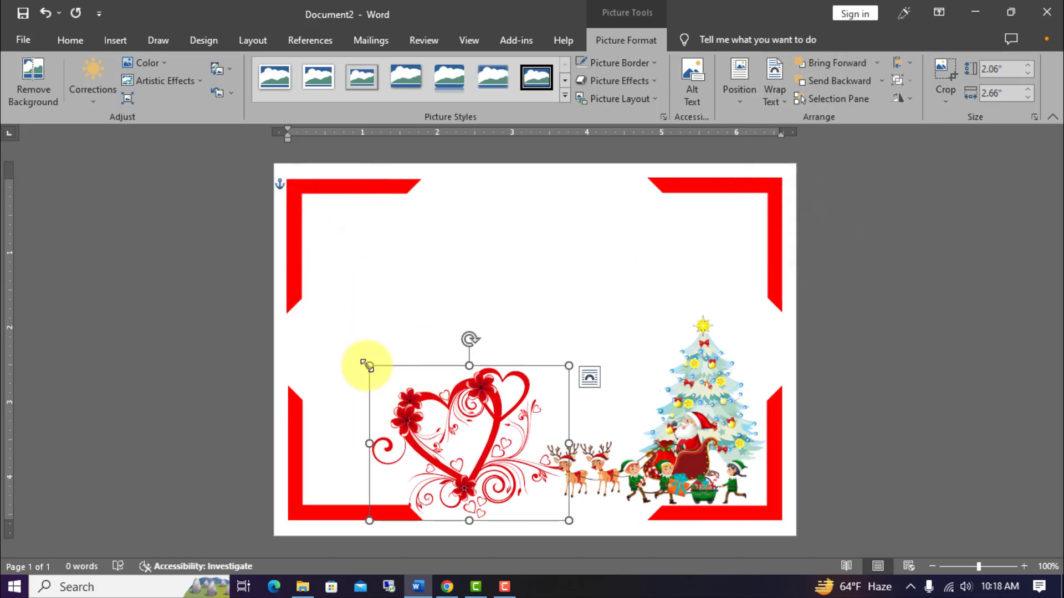
{"action": "left_click_drag", "start_coordinate": [366, 365], "coordinate": [480, 495]}
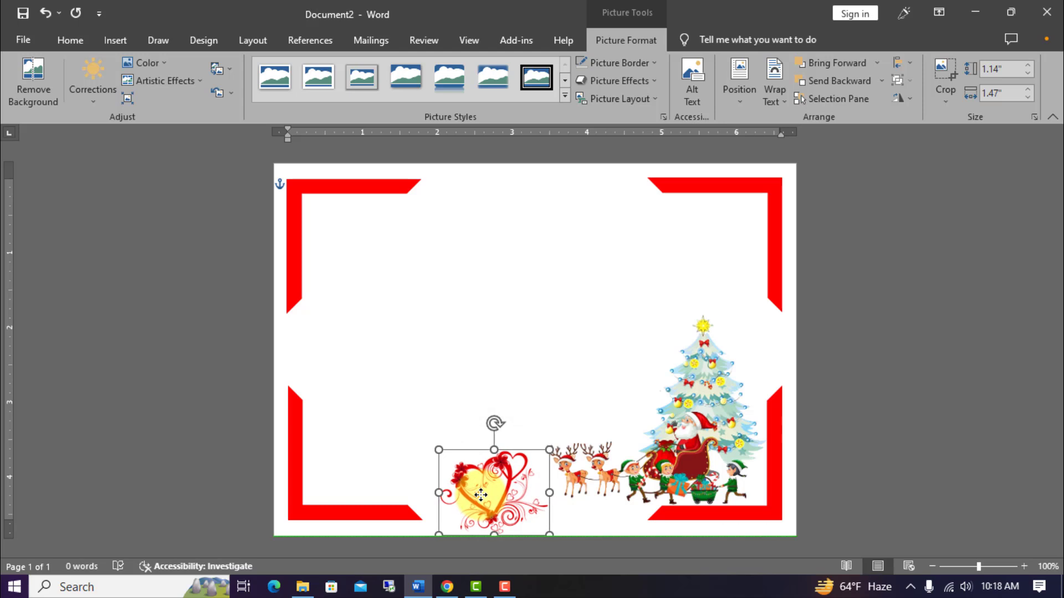
{"action": "left_click_drag", "start_coordinate": [480, 494], "coordinate": [480, 487]}
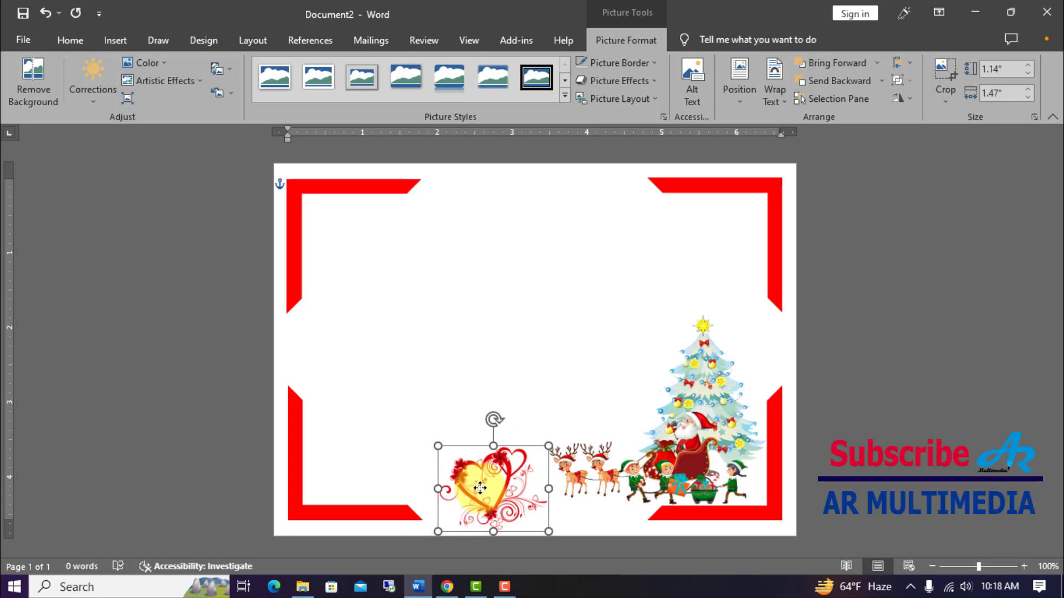
{"action": "left_click", "coordinate": [940, 480]}
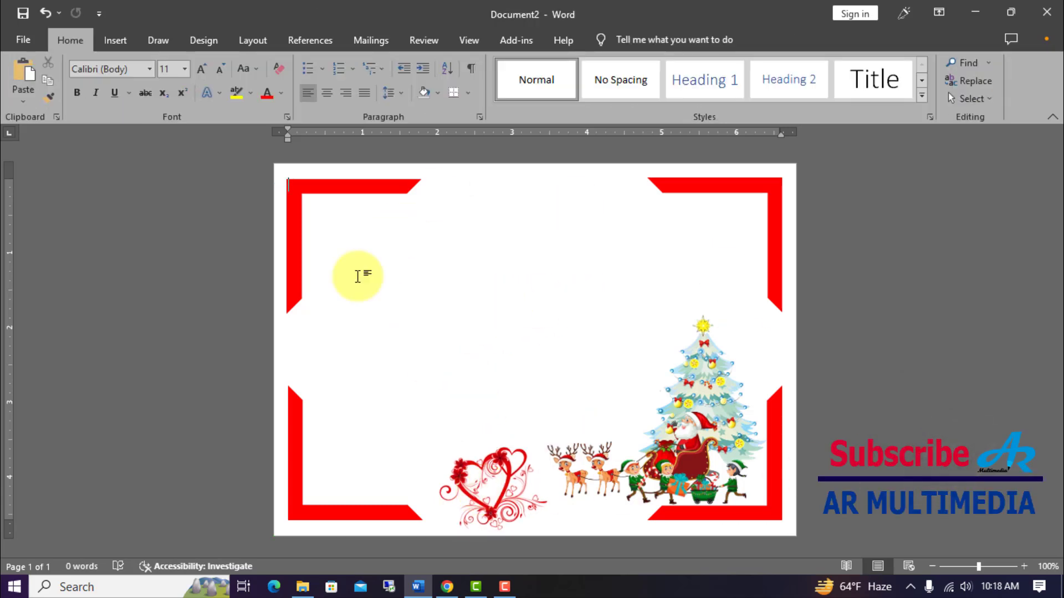
- Insert a WordArt box, centre it on the page, and give it dark red fill with no outline
{"action": "left_click", "coordinate": [115, 39]}
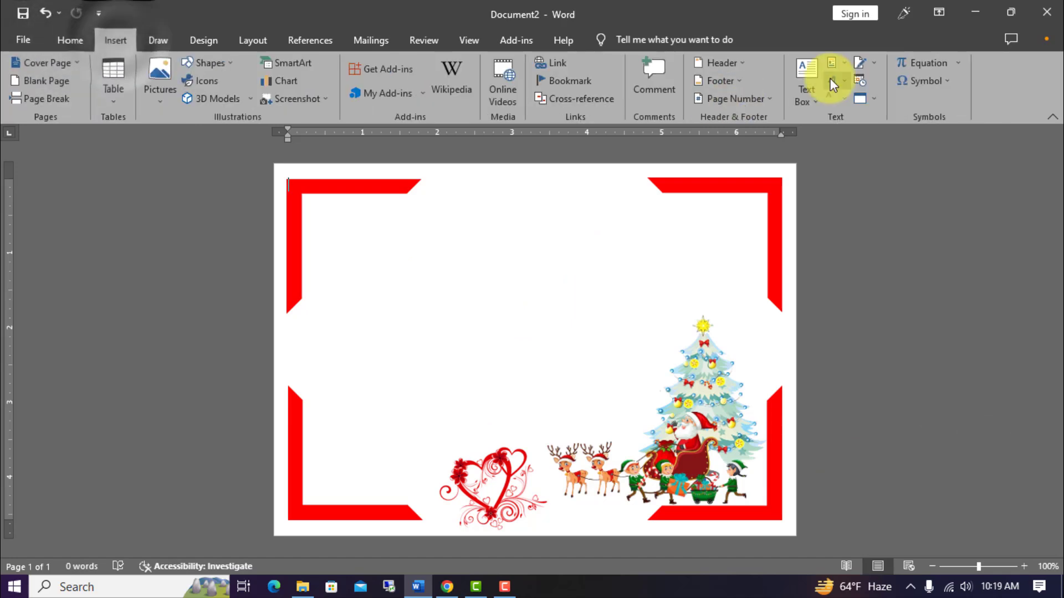
{"action": "left_click", "coordinate": [831, 81]}
{"action": "left_click", "coordinate": [972, 117]}
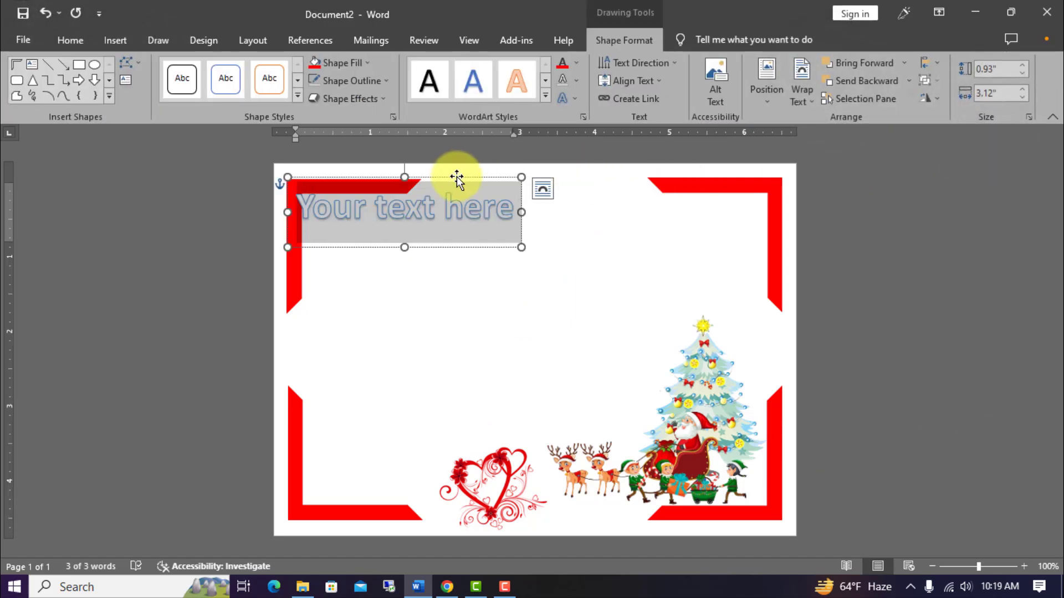
{"action": "mouse_move", "coordinate": [456, 178]}
{"action": "left_mouse_down"}
{"action": "mouse_move", "coordinate": [574, 200]}
{"action": "mouse_move", "coordinate": [594, 192]}
{"action": "left_mouse_up"}
{"action": "left_click_drag", "start_coordinate": [420, 216], "coordinate": [618, 235]}
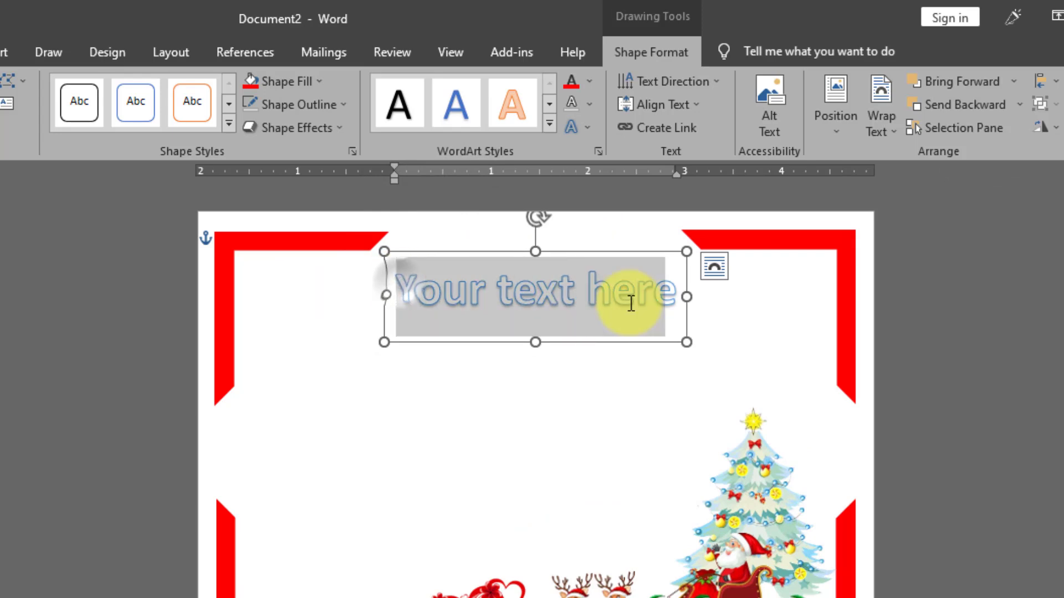
{"action": "left_click", "coordinate": [590, 81]}
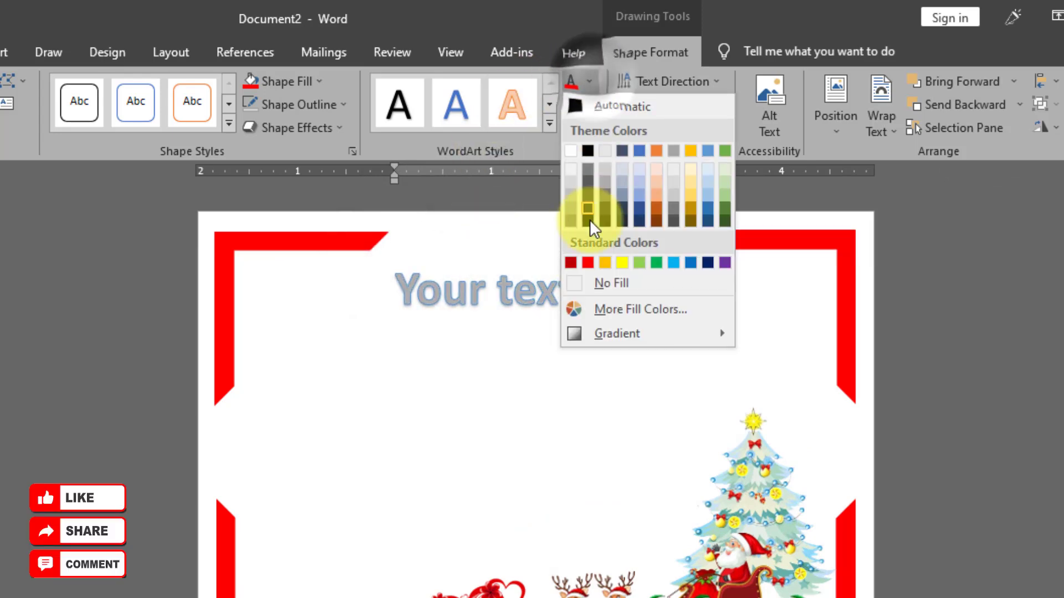
{"action": "left_click", "coordinate": [570, 260]}
{"action": "left_click", "coordinate": [589, 103]}
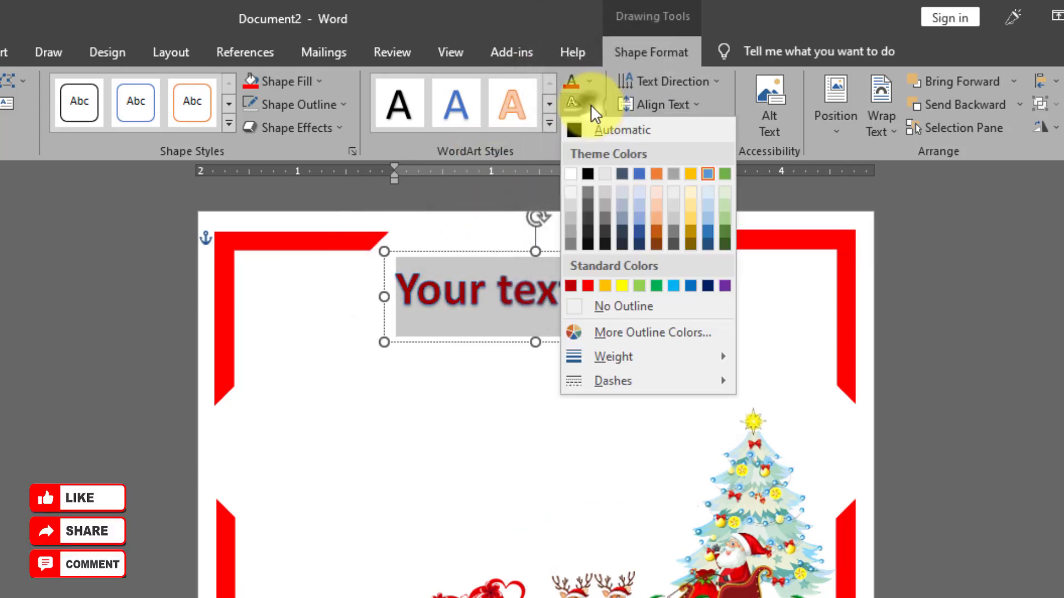
{"action": "left_click", "coordinate": [637, 306]}
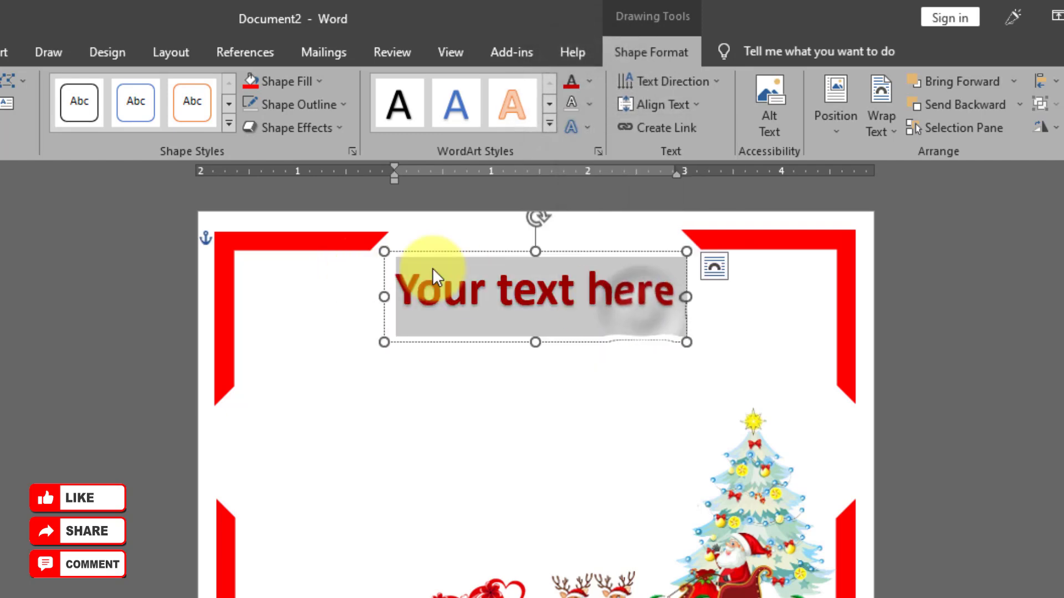
- Type 'Marry Christmas' as the title and set it in the Gigi font
{"action": "type", "text": "M"}
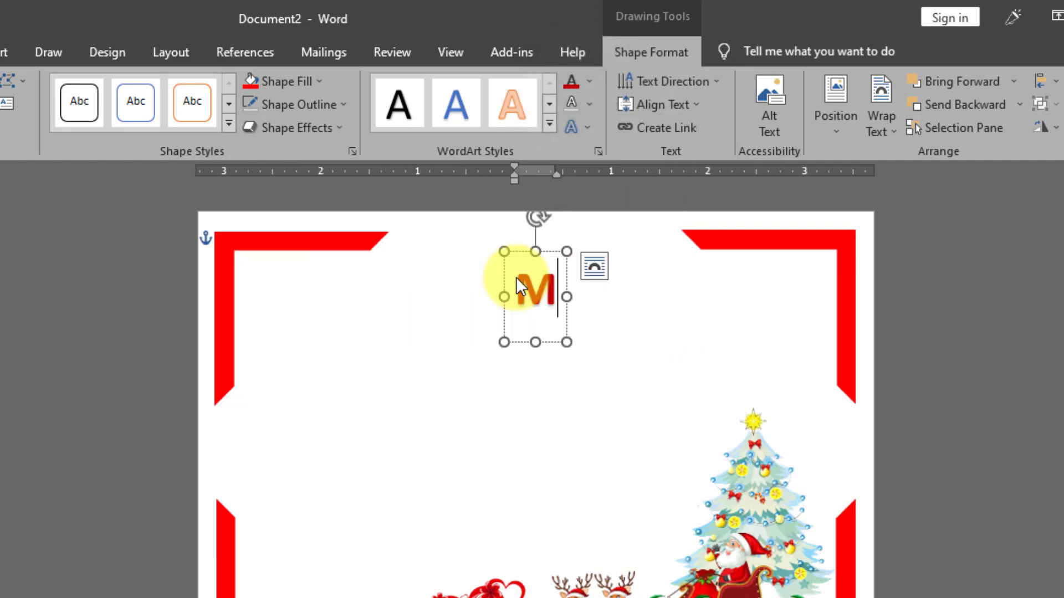
{"action": "type", "text": "arry Christmas"}
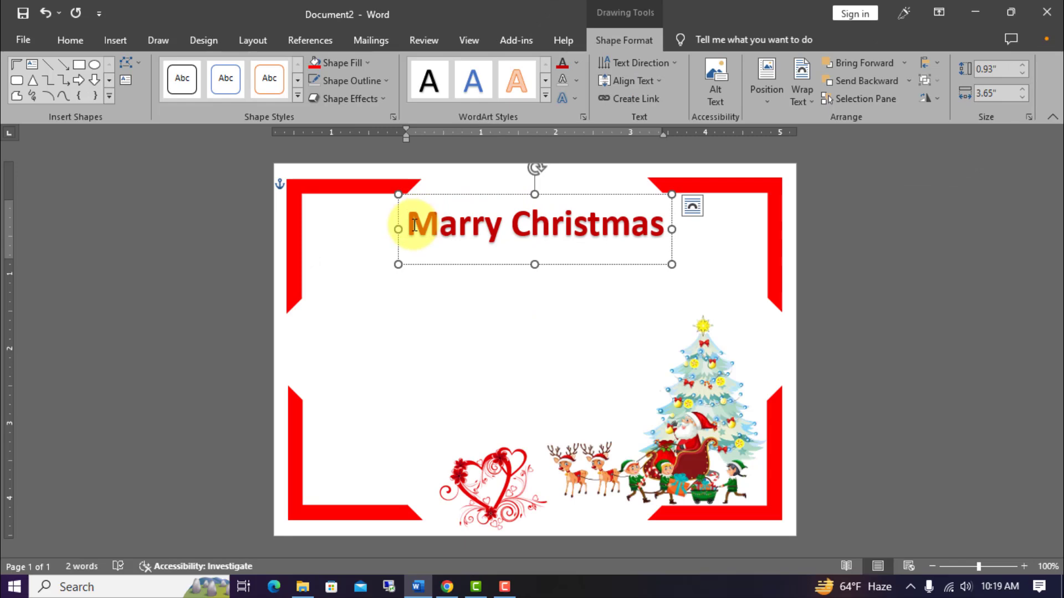
{"action": "left_click_drag", "start_coordinate": [414, 226], "coordinate": [662, 225]}
{"action": "left_click", "coordinate": [71, 40]}
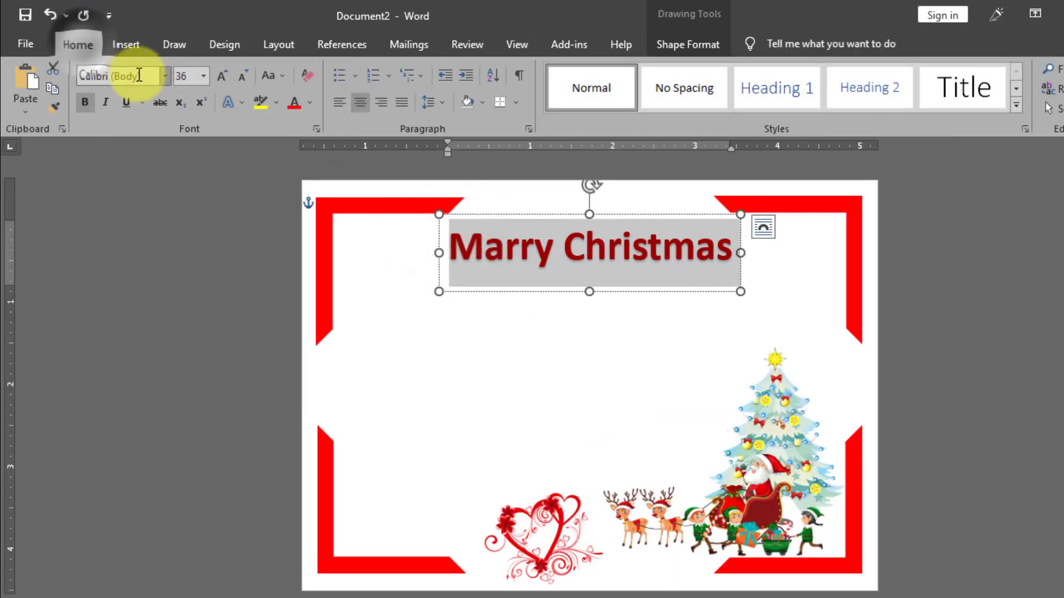
{"action": "left_click", "coordinate": [139, 76]}
{"action": "type", "text": "G"}
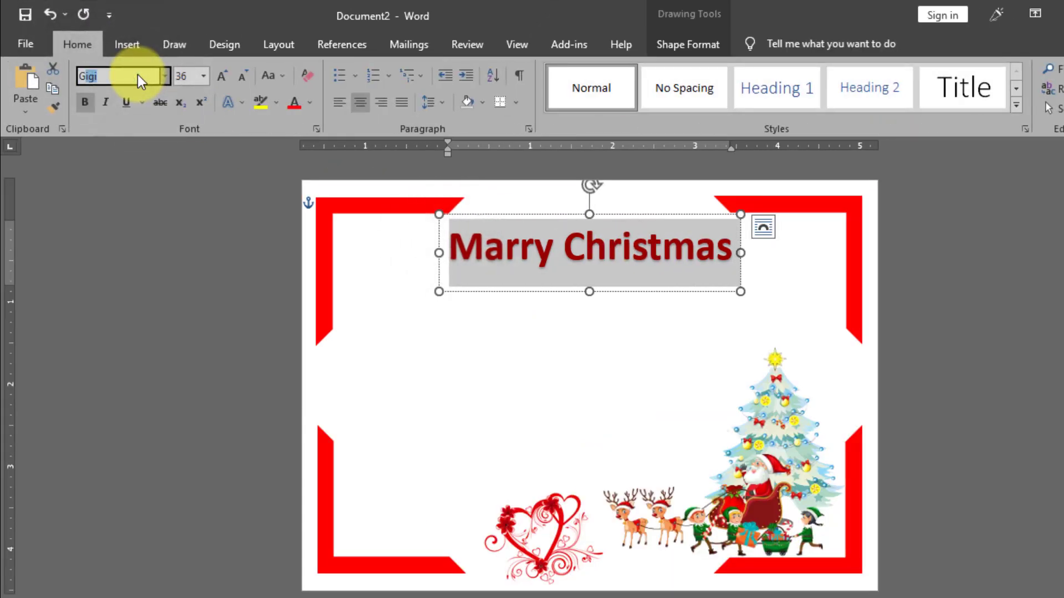
{"action": "type", "text": "igi"}
{"action": "key", "text": "Return"}
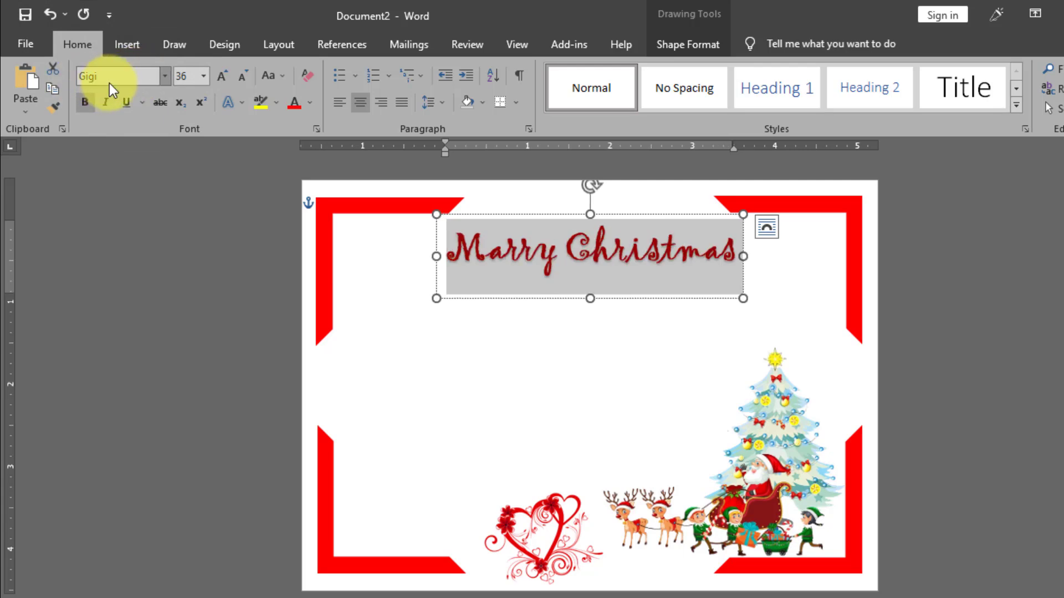
- Nudge the title box up and enlarge it so the script fits at the top centre
{"action": "left_click_drag", "start_coordinate": [554, 215], "coordinate": [551, 202]}
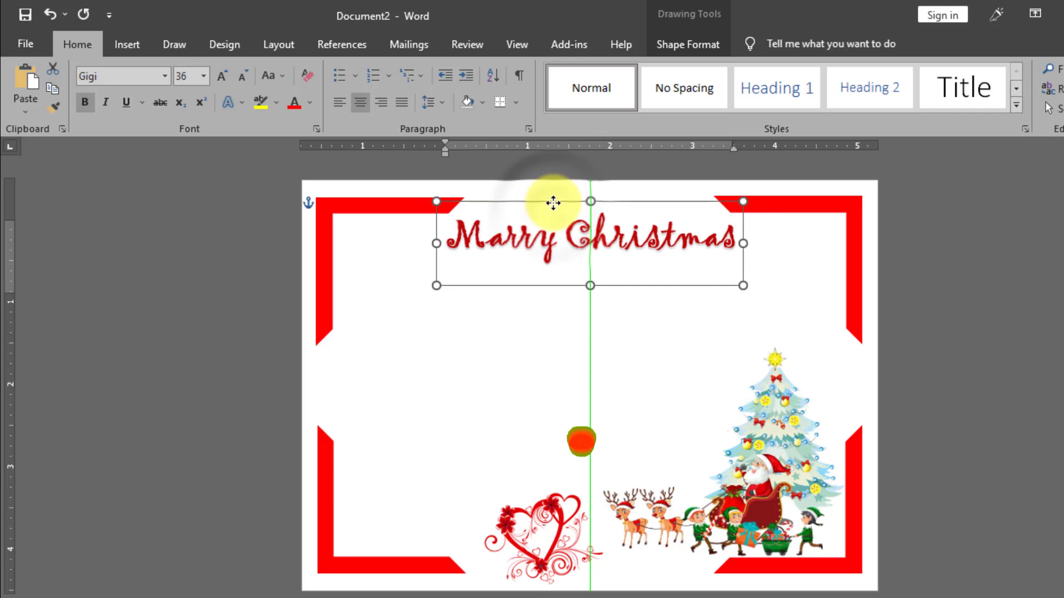
{"action": "left_click_drag", "start_coordinate": [436, 288], "coordinate": [434, 291]}
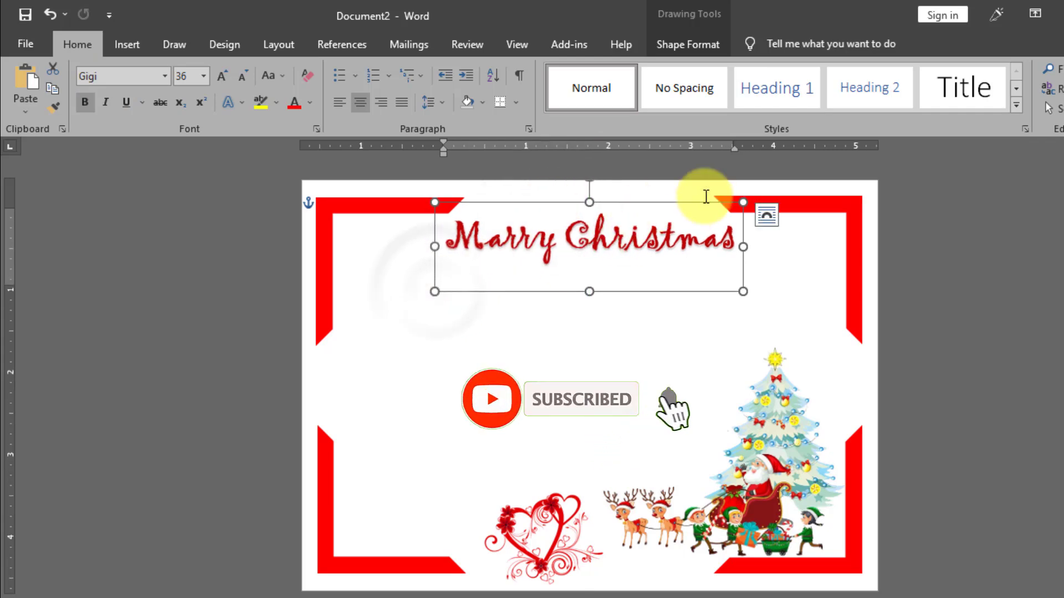
{"action": "left_click_drag", "start_coordinate": [743, 201], "coordinate": [748, 197]}
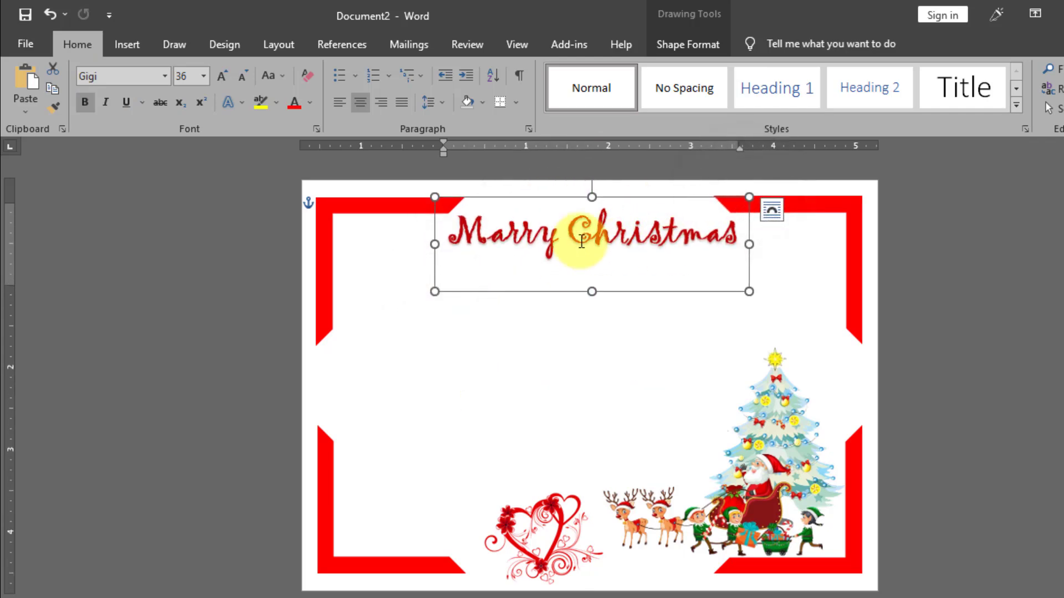
{"action": "left_click", "coordinate": [953, 261]}
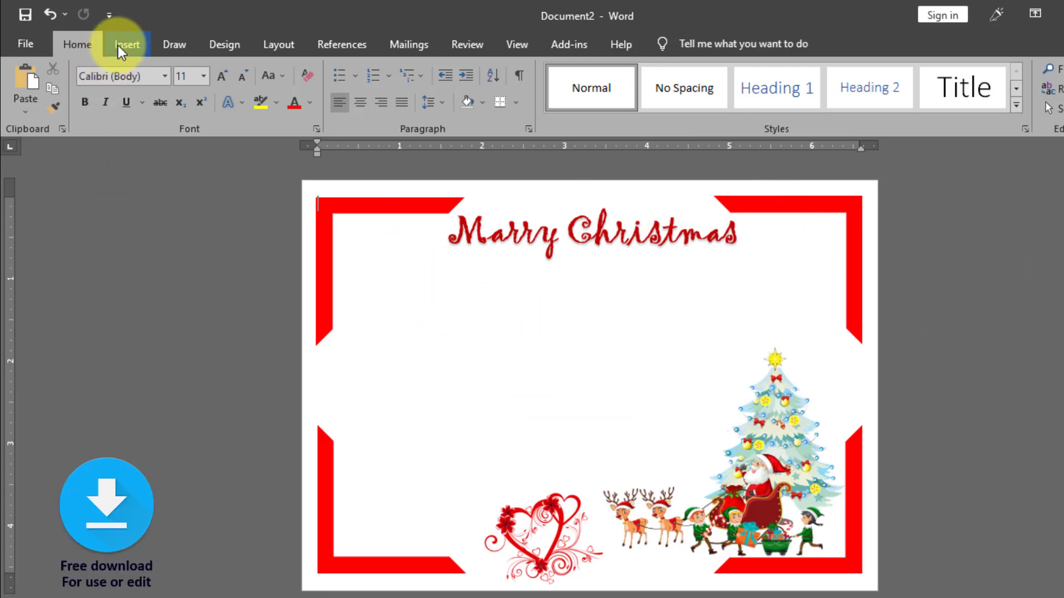
{"action": "left_click", "coordinate": [119, 44]}
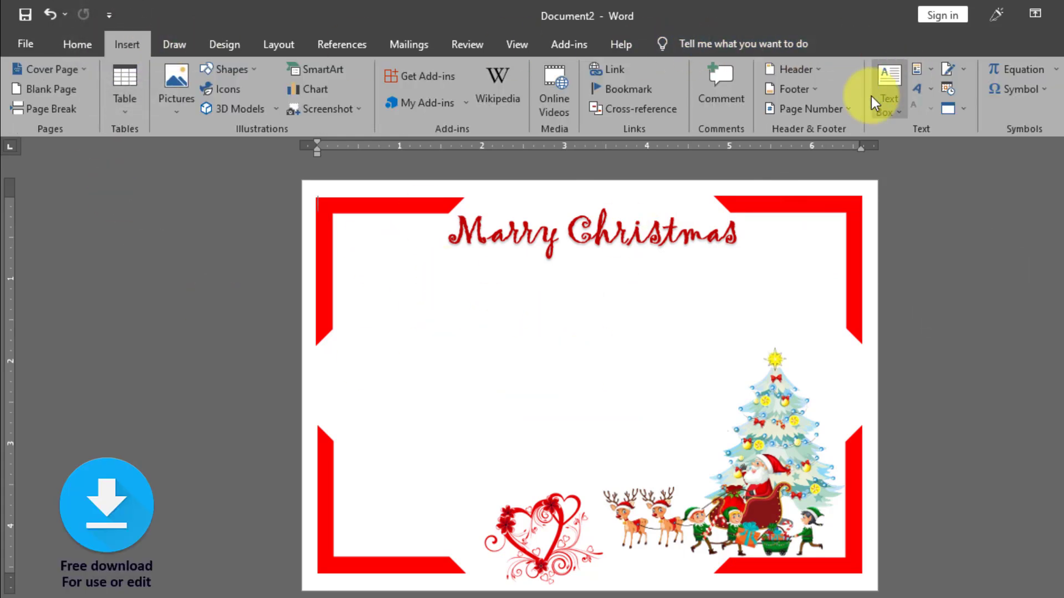
- Draw a text box across the card's middle with no fill and no outline
{"action": "left_click", "coordinate": [889, 89]}
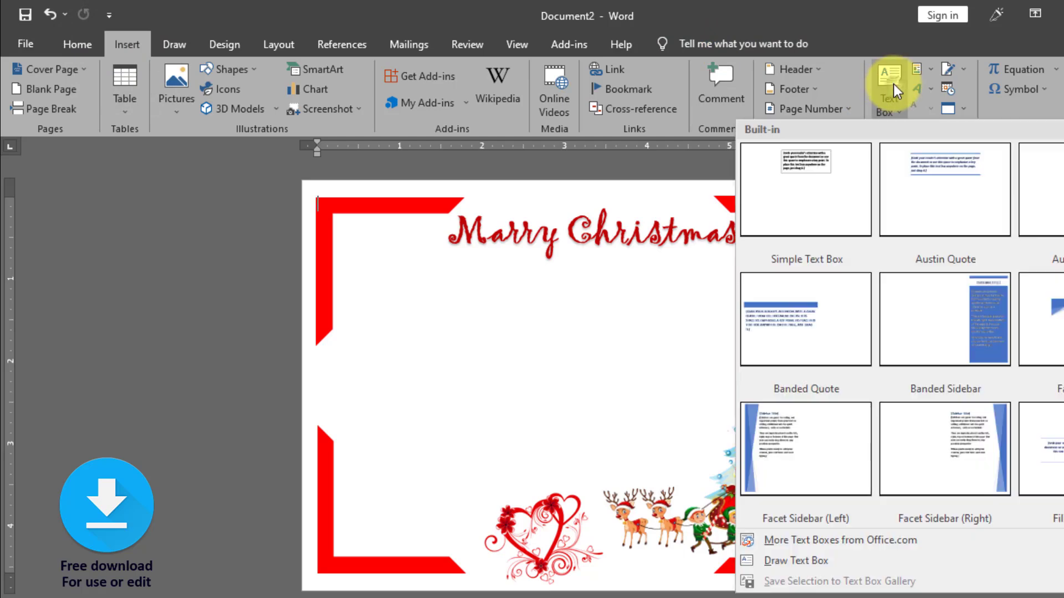
{"action": "left_click", "coordinate": [789, 558]}
{"action": "left_click_drag", "start_coordinate": [366, 275], "coordinate": [639, 395]}
{"action": "left_click_drag", "start_coordinate": [690, 427], "coordinate": [754, 470]}
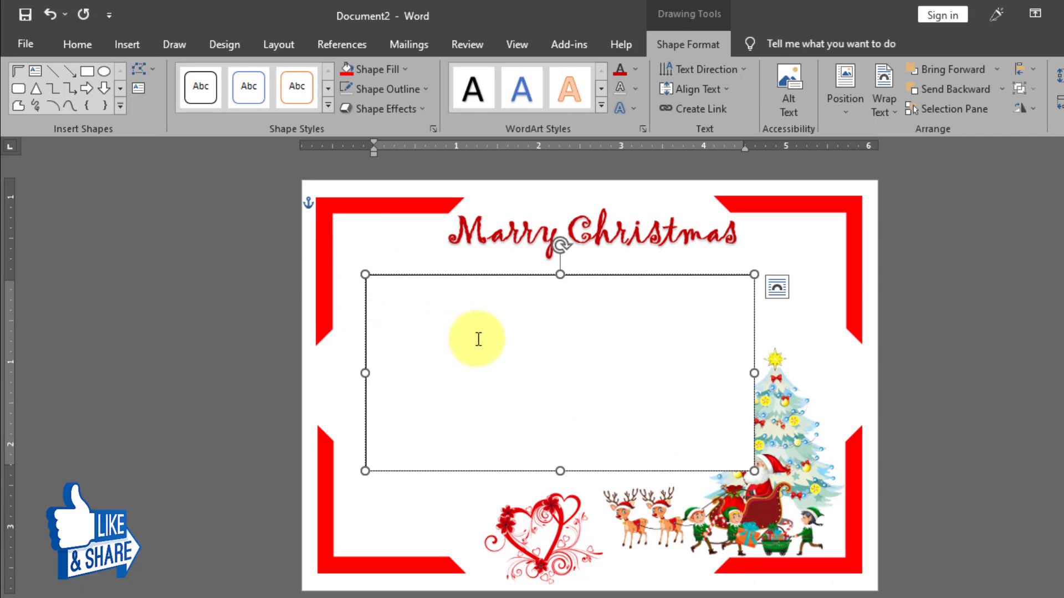
{"action": "left_click", "coordinate": [410, 69]}
{"action": "left_click", "coordinate": [389, 221]}
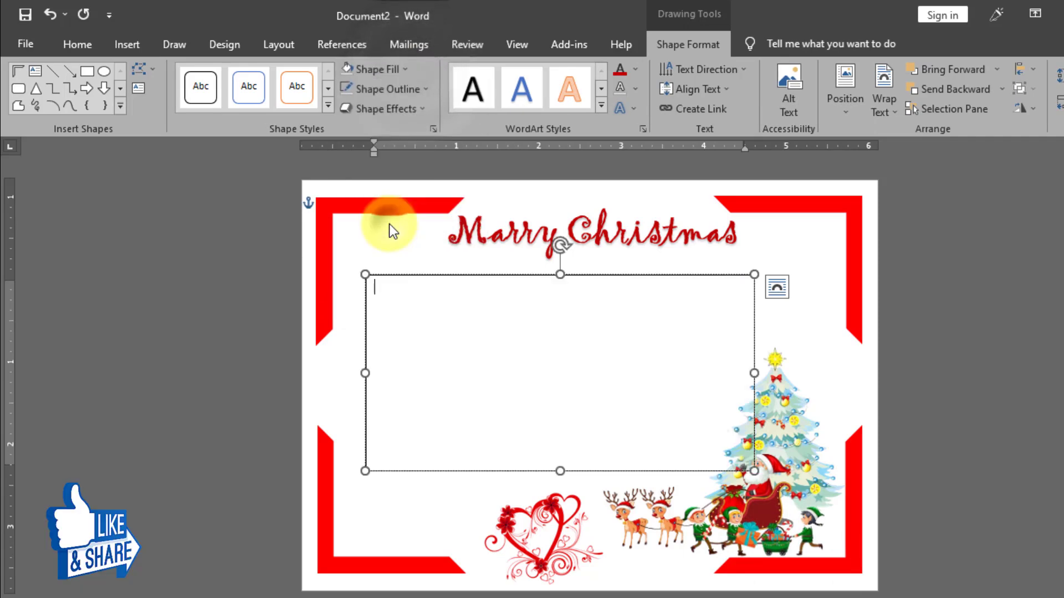
{"action": "left_click", "coordinate": [420, 89]}
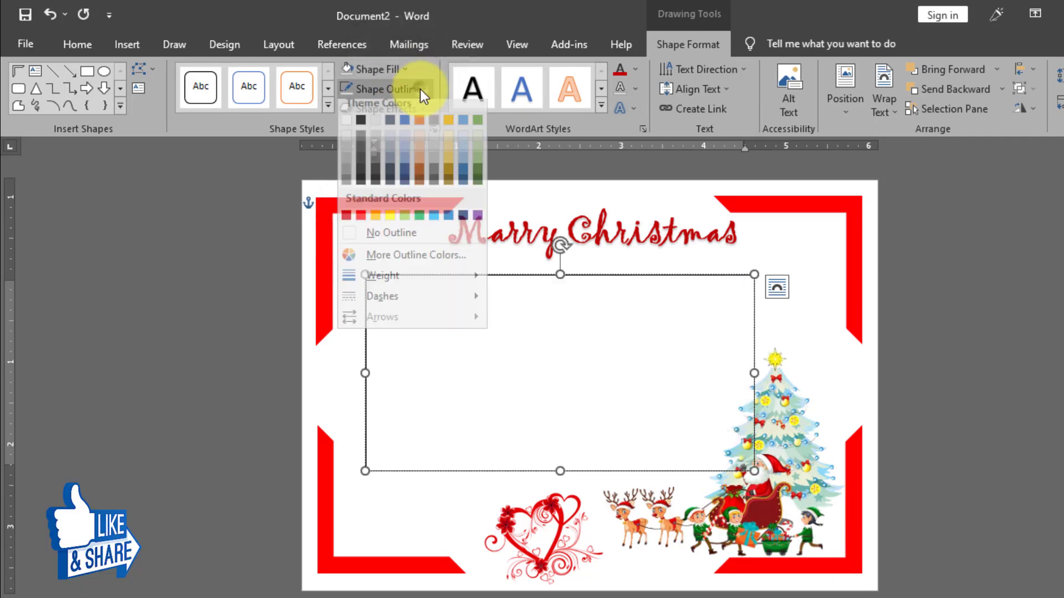
{"action": "left_click", "coordinate": [389, 241]}
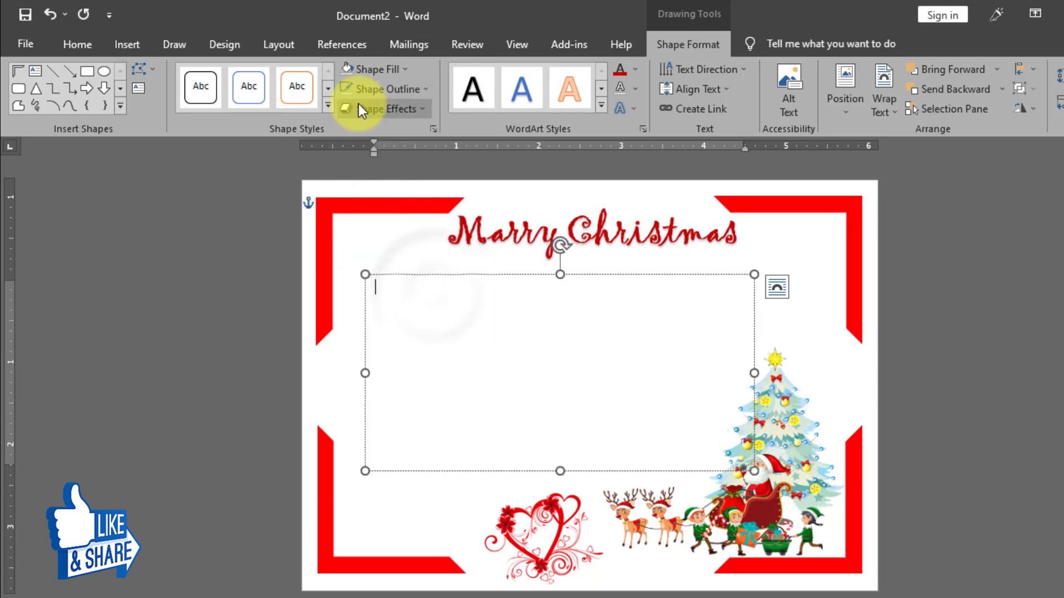
- Set the text box font to Edwardian Script ITC
{"action": "left_click", "coordinate": [71, 43]}
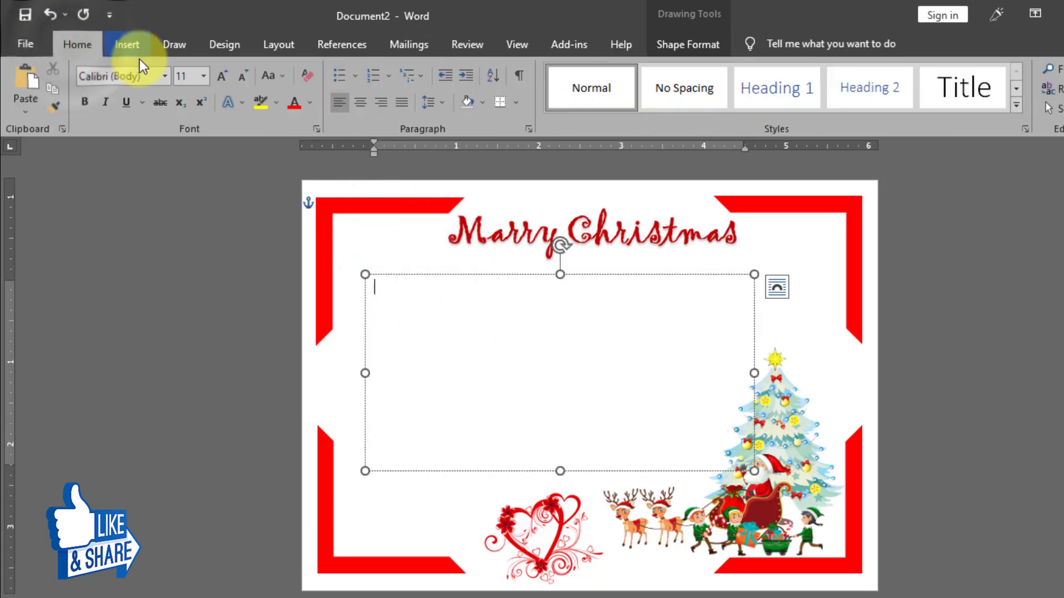
{"action": "left_click", "coordinate": [118, 73]}
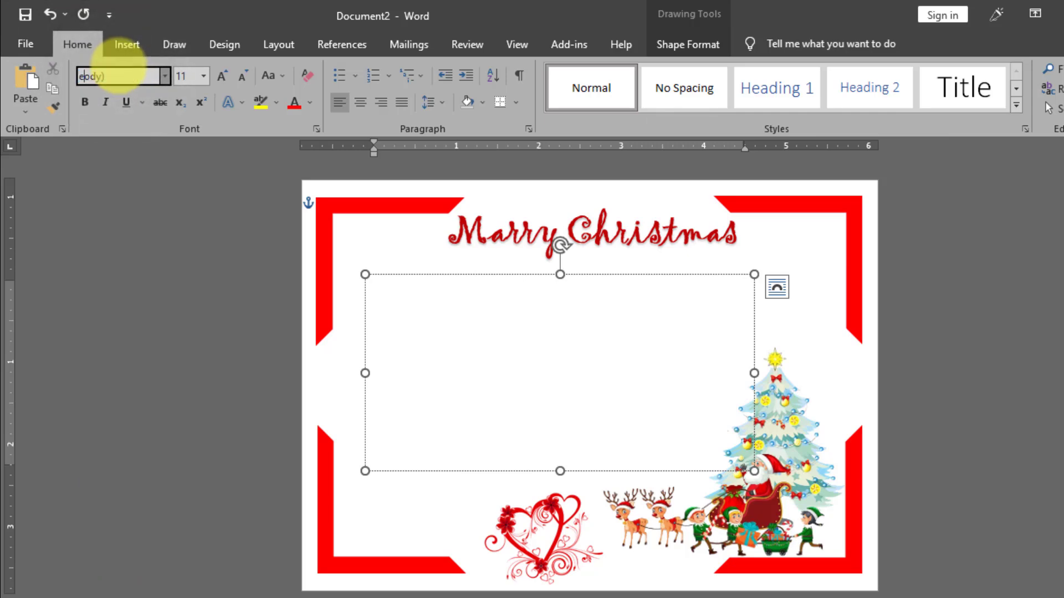
{"action": "type", "text": "edw"}
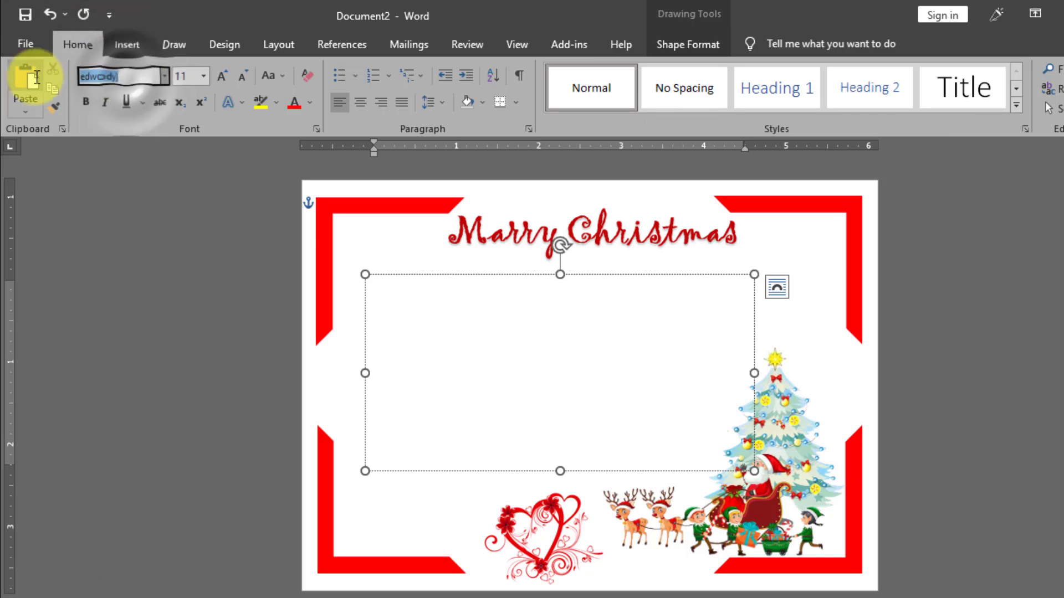
{"action": "key", "text": "Return"}
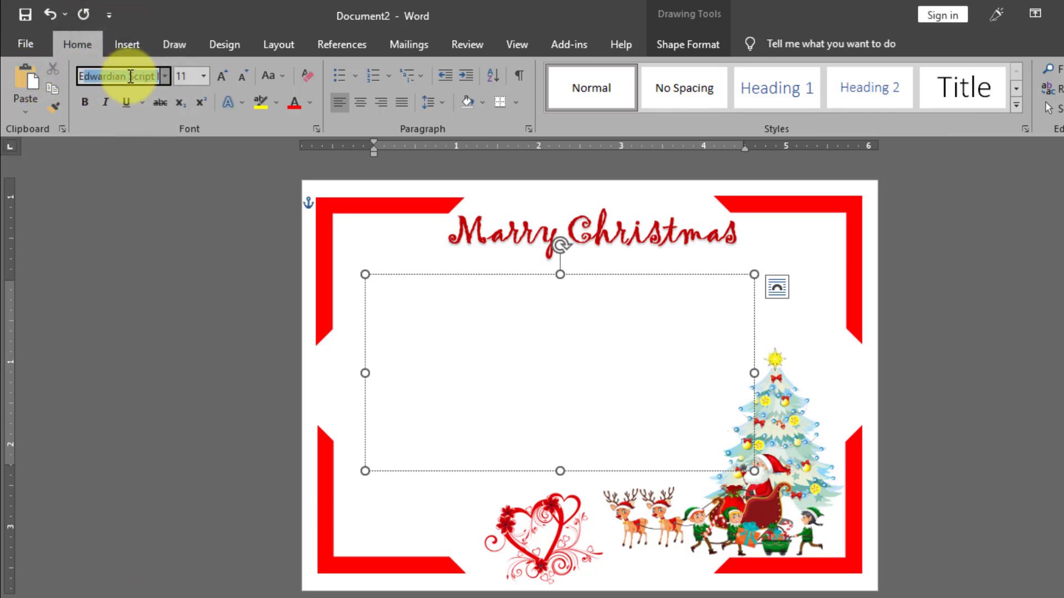
- Set the greeting to size 18, centred and red, and type its opening lines
{"action": "left_click", "coordinate": [203, 76]}
{"action": "left_click", "coordinate": [189, 209]}
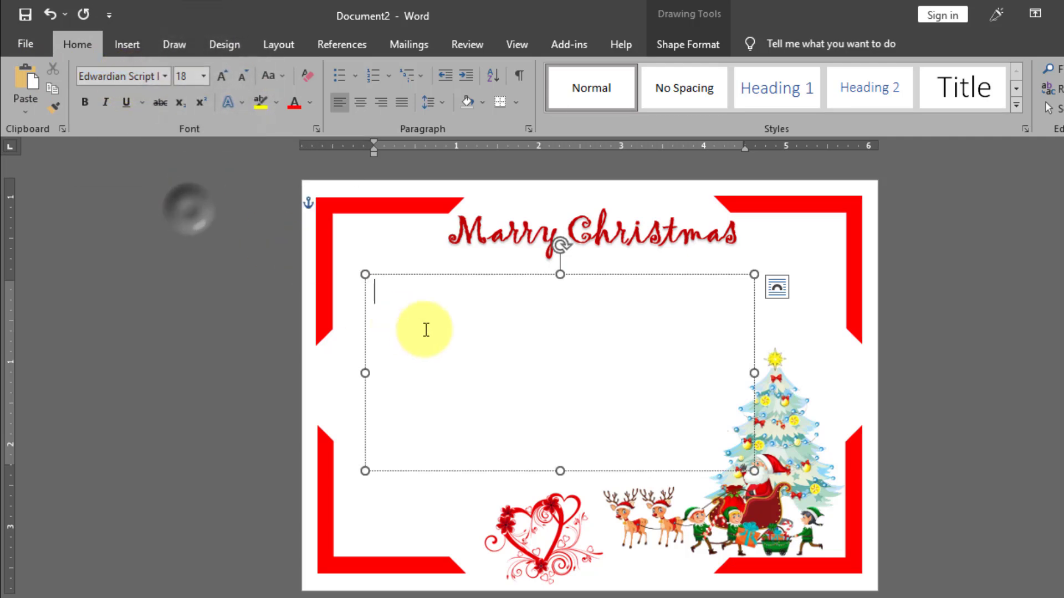
{"action": "left_click", "coordinate": [360, 103]}
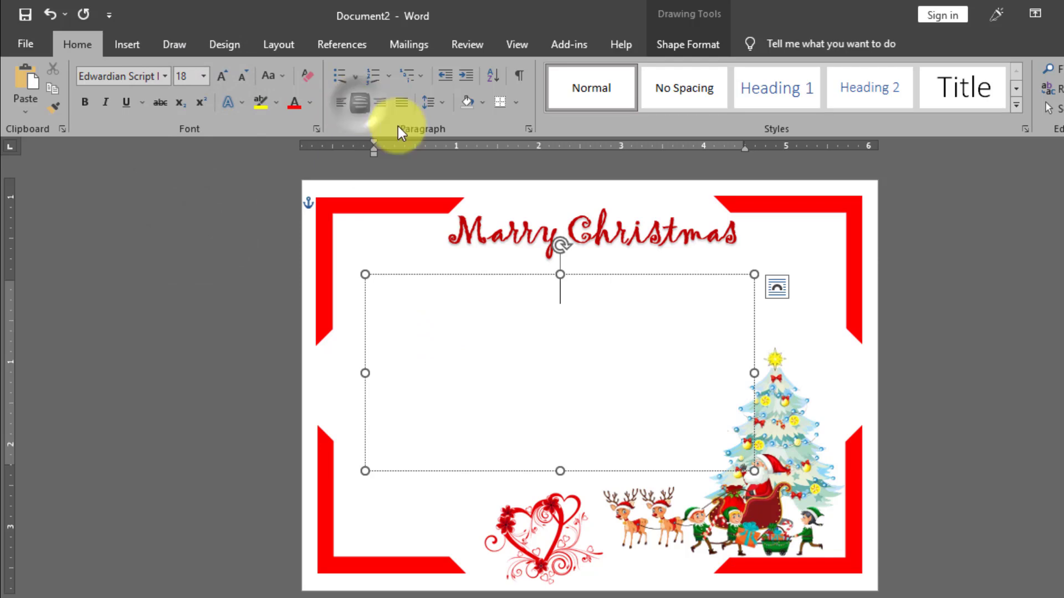
{"action": "left_click", "coordinate": [309, 103]}
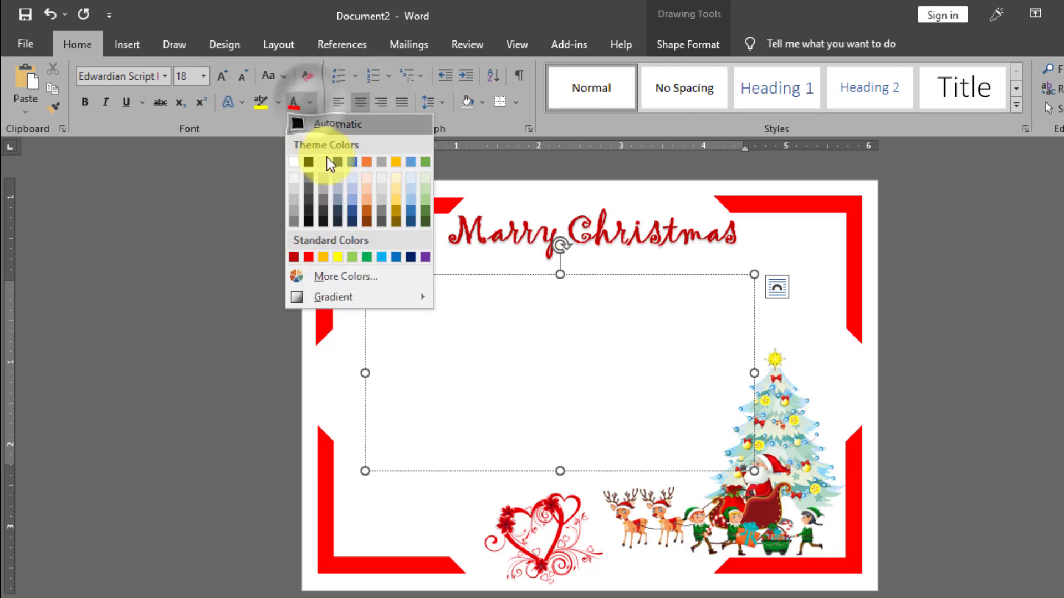
{"action": "left_click", "coordinate": [294, 257]}
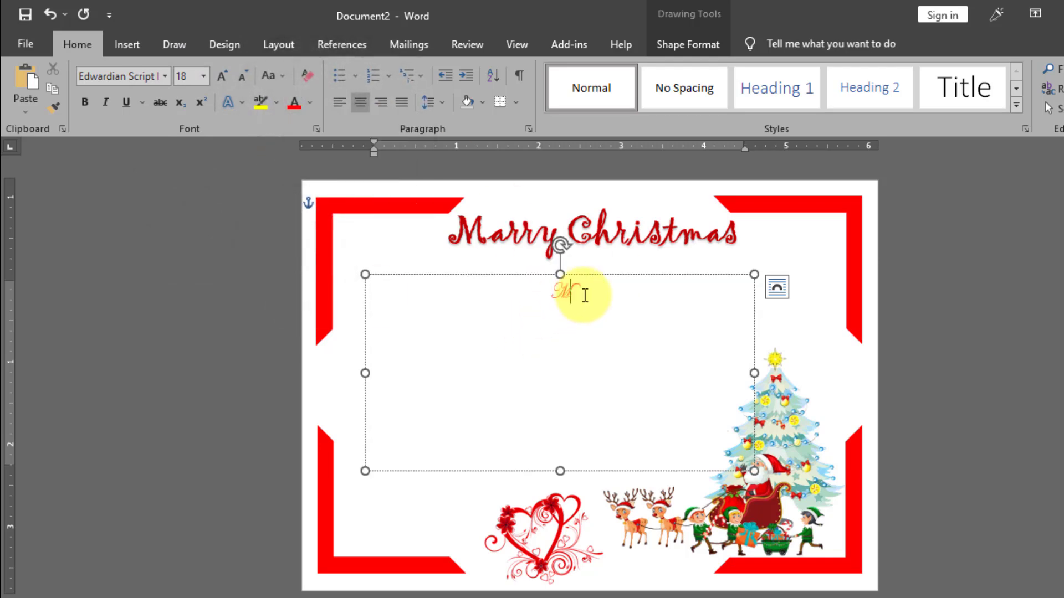
{"action": "type", "text": "ay the Sparkle and joy of"}
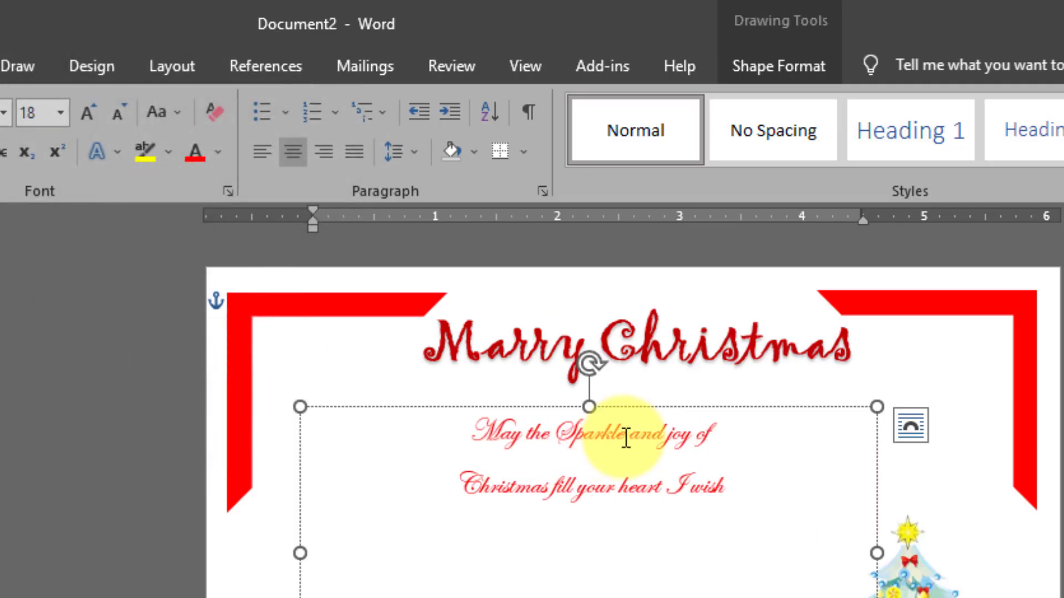
{"action": "type", "text": "You a"}
- Remove the space after paragraphs in the greeting and set it to size 24
{"action": "left_click_drag", "start_coordinate": [502, 334], "coordinate": [684, 451]}
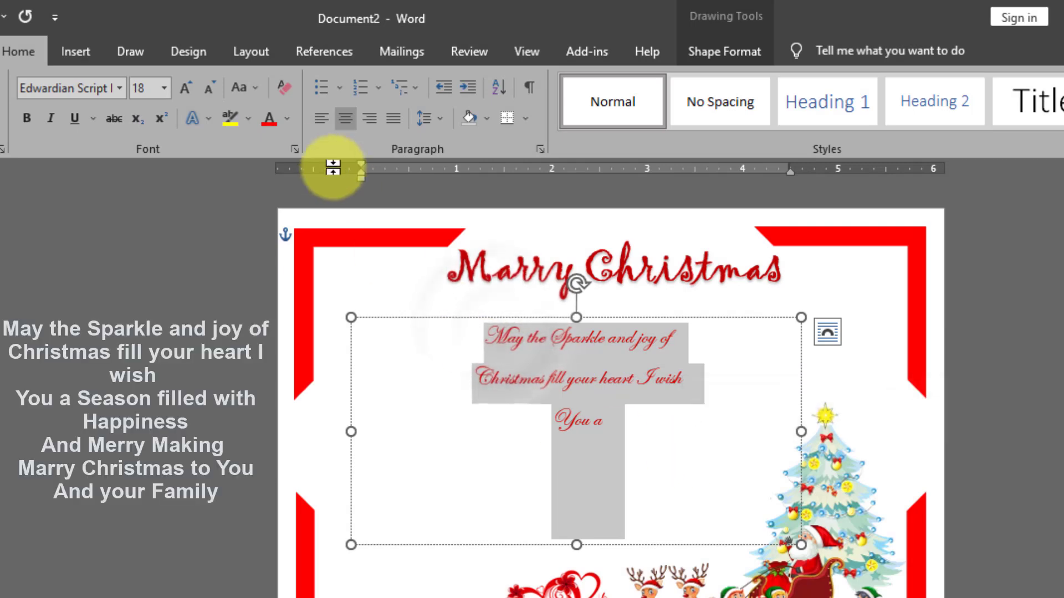
{"action": "left_click", "coordinate": [441, 119]}
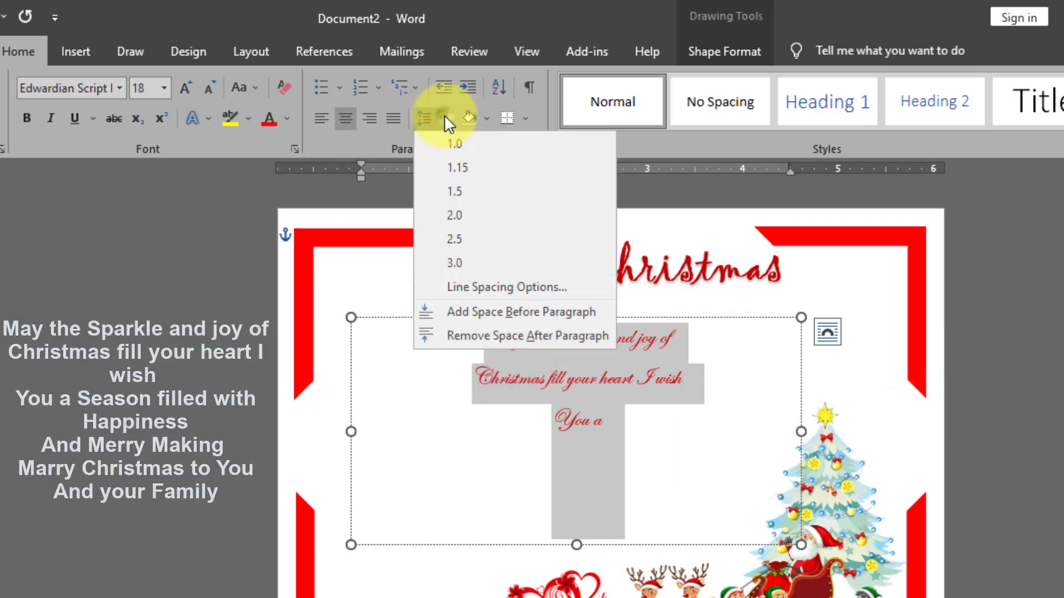
{"action": "left_click", "coordinate": [483, 337]}
{"action": "left_click", "coordinate": [164, 89]}
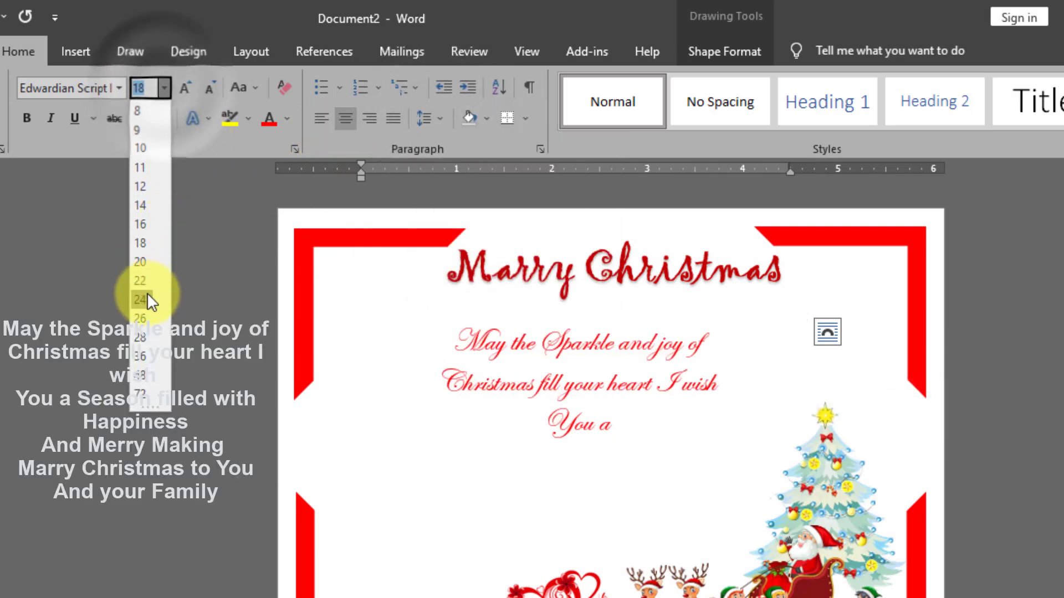
{"action": "left_click", "coordinate": [140, 299]}
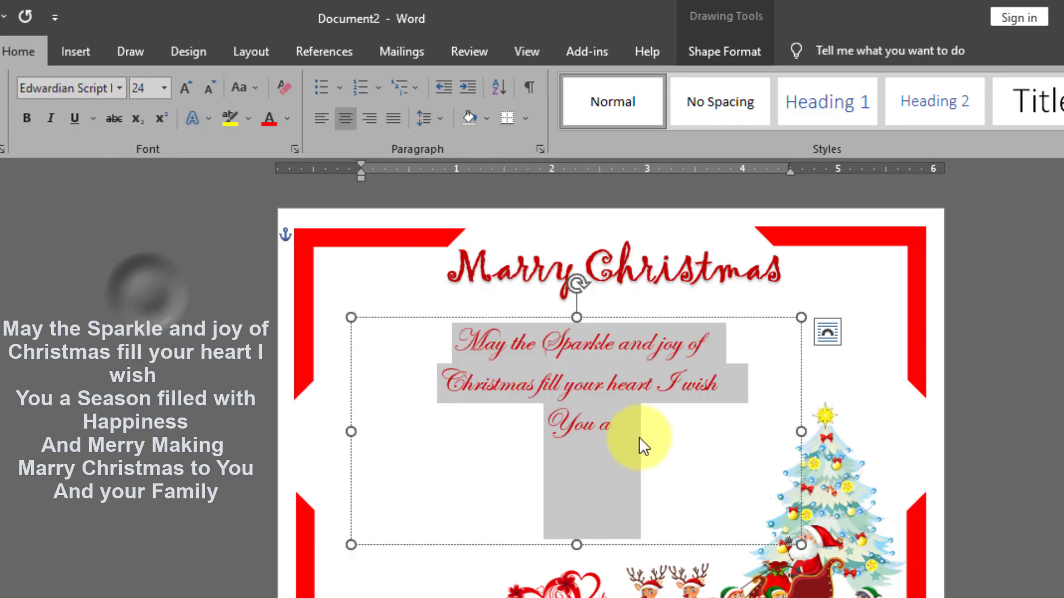
- Finish the greeting with the remaining lines, ending in 'And your Family'
{"action": "left_click", "coordinate": [639, 426]}
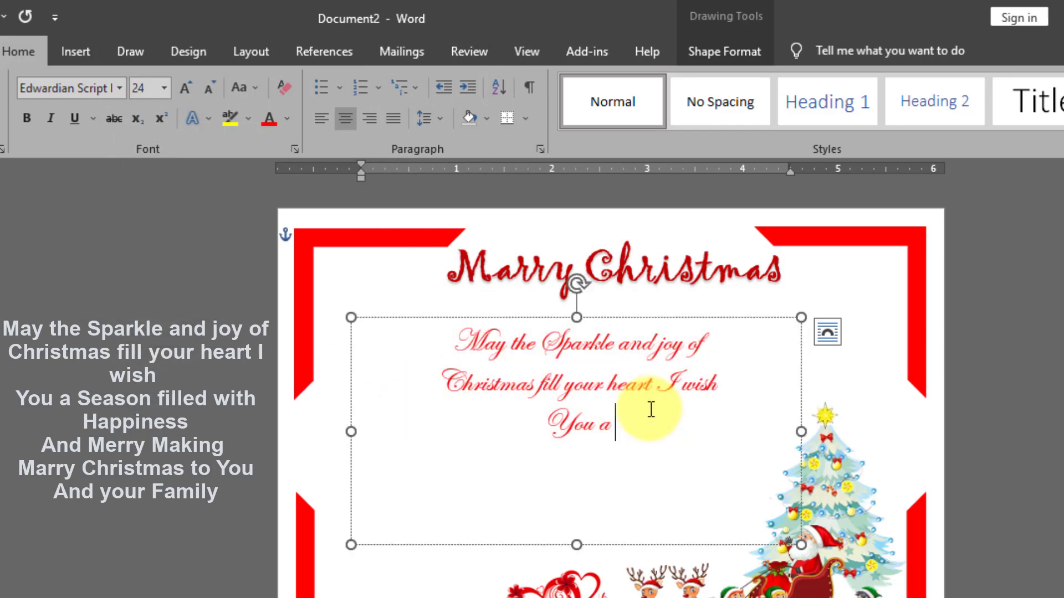
{"action": "type", "text": "S"}
{"action": "type", "text": "eason filled"}
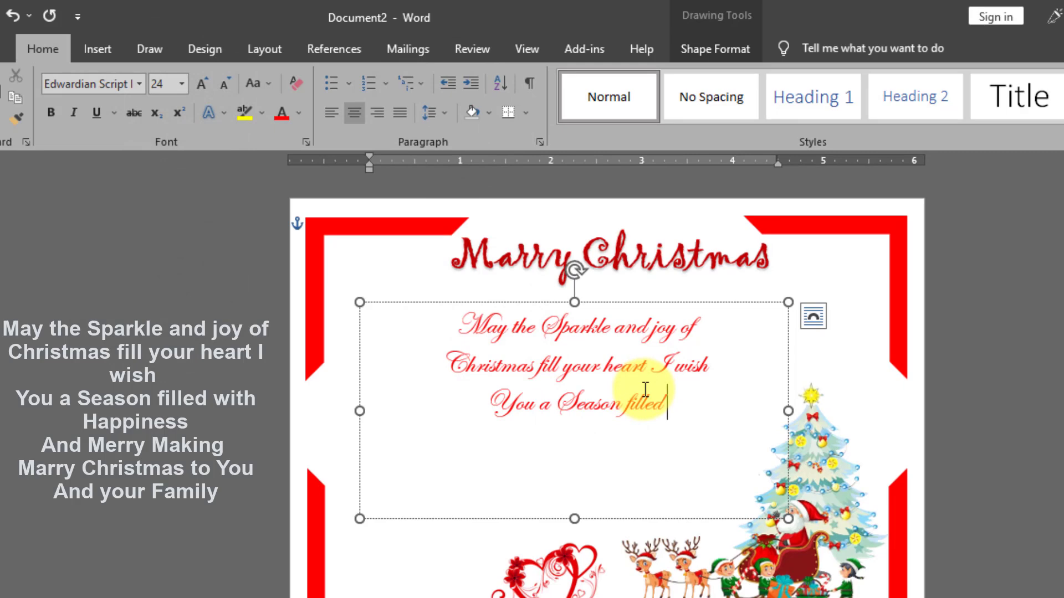
{"action": "type", "text": " with Happiness"}
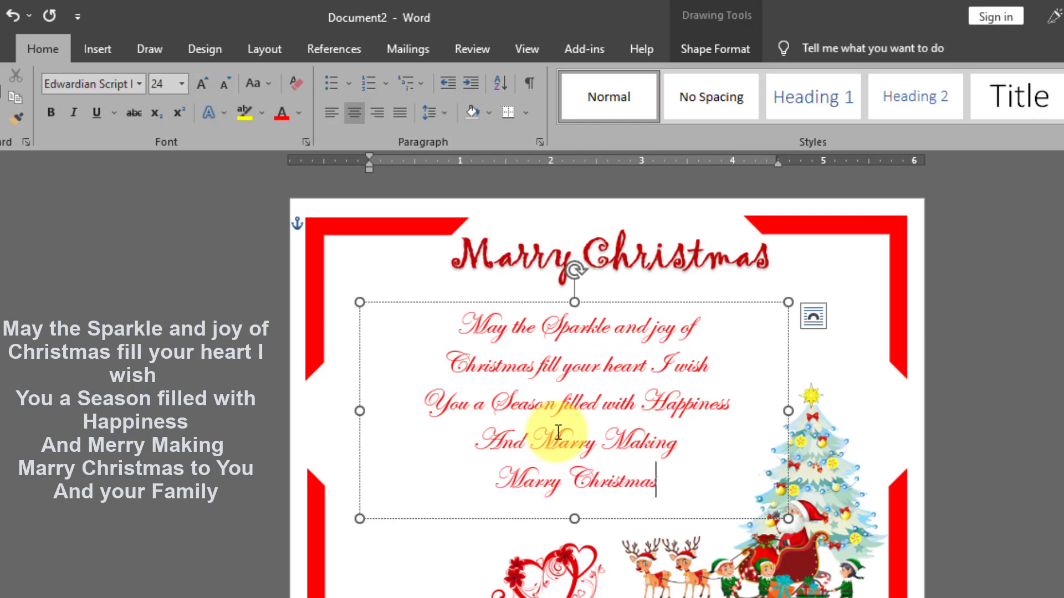
{"action": "type", "text": "You"}
{"action": "key", "text": "Return"}
{"action": "type", "text": "And your Family"}
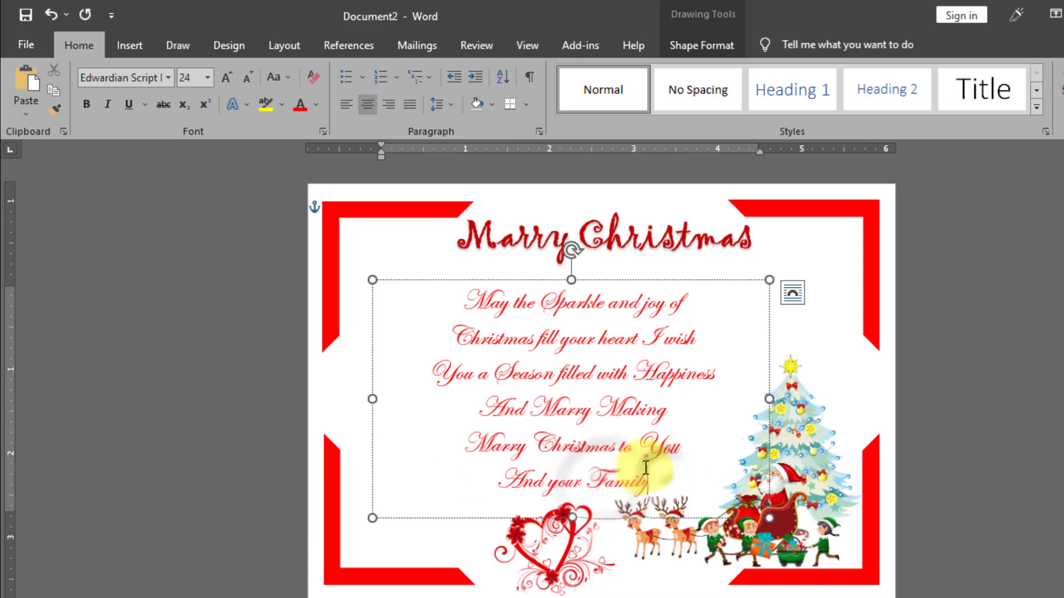
- Nudge the greeting text box slightly to the right
{"action": "left_click_drag", "start_coordinate": [638, 277], "coordinate": [648, 276]}
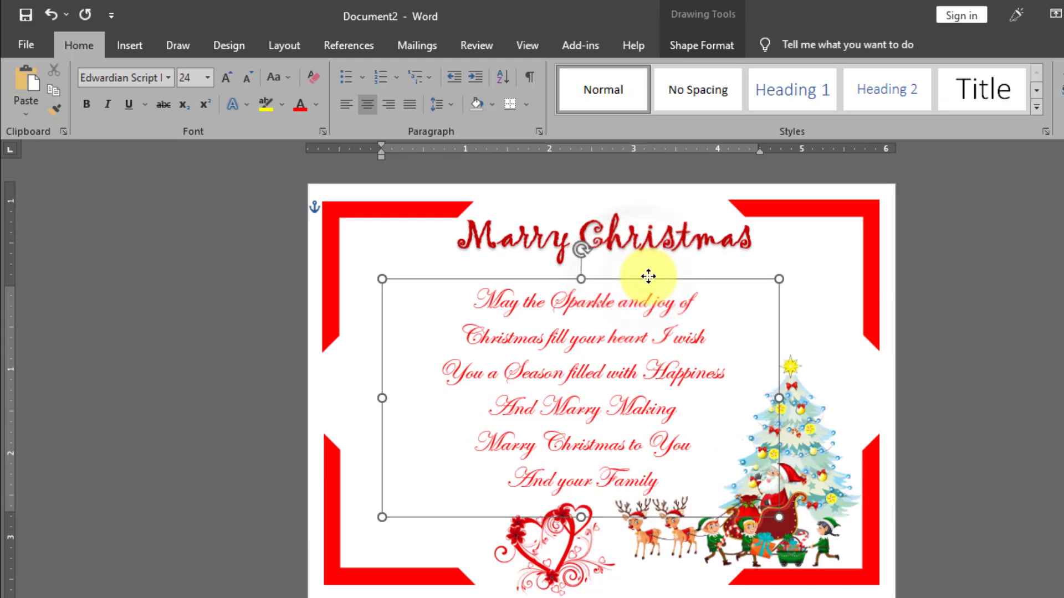
{"action": "left_click_drag", "start_coordinate": [474, 302], "coordinate": [657, 481]}
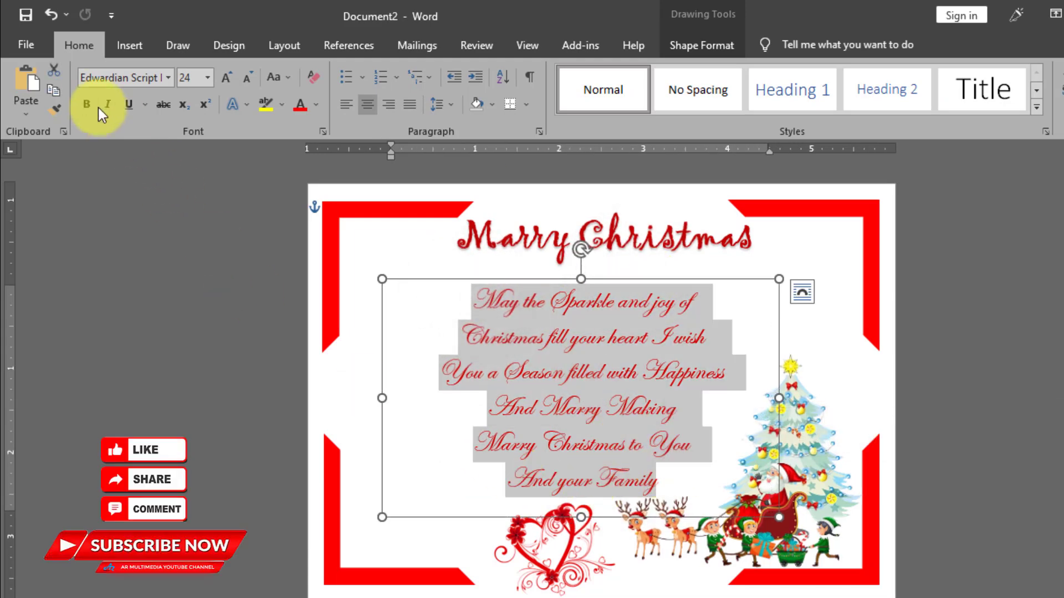
{"action": "left_click", "coordinate": [1003, 404]}
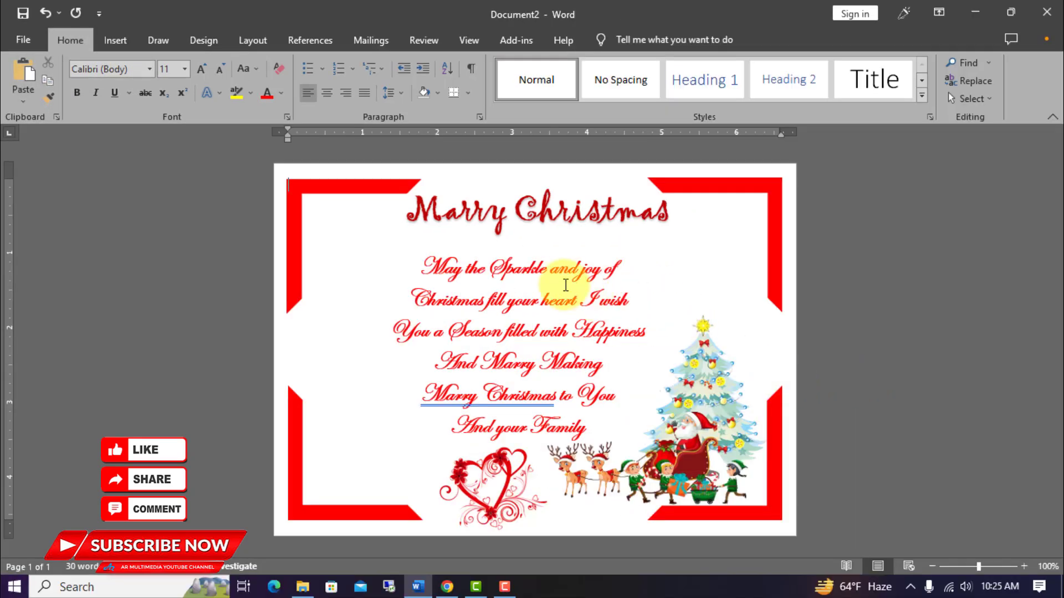
{"action": "left_click", "coordinate": [581, 248]}
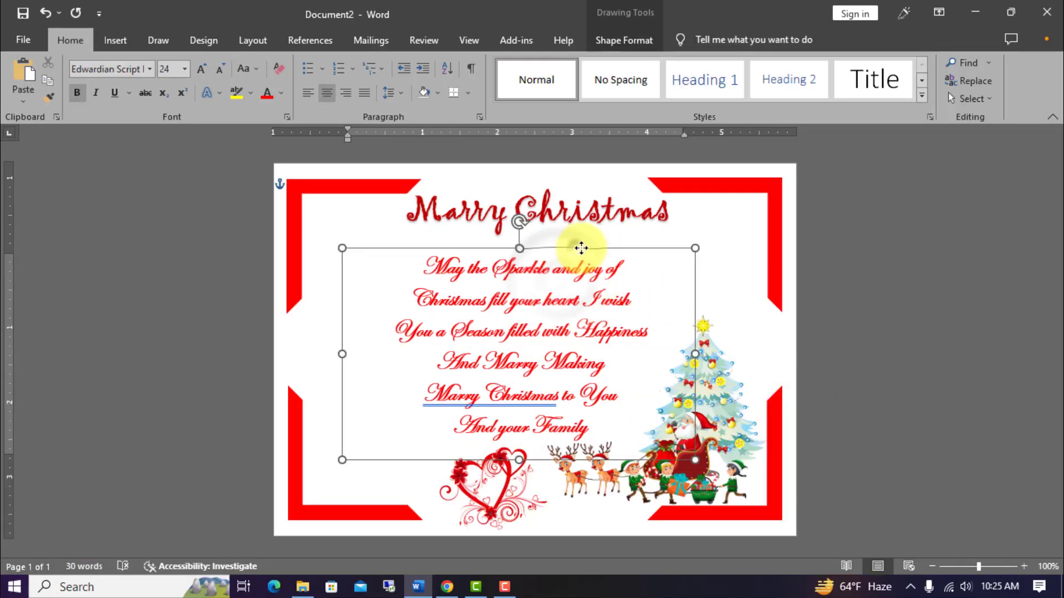
- Widen the Marry Christmas title box and set the title to size 38
{"action": "left_click", "coordinate": [532, 195]}
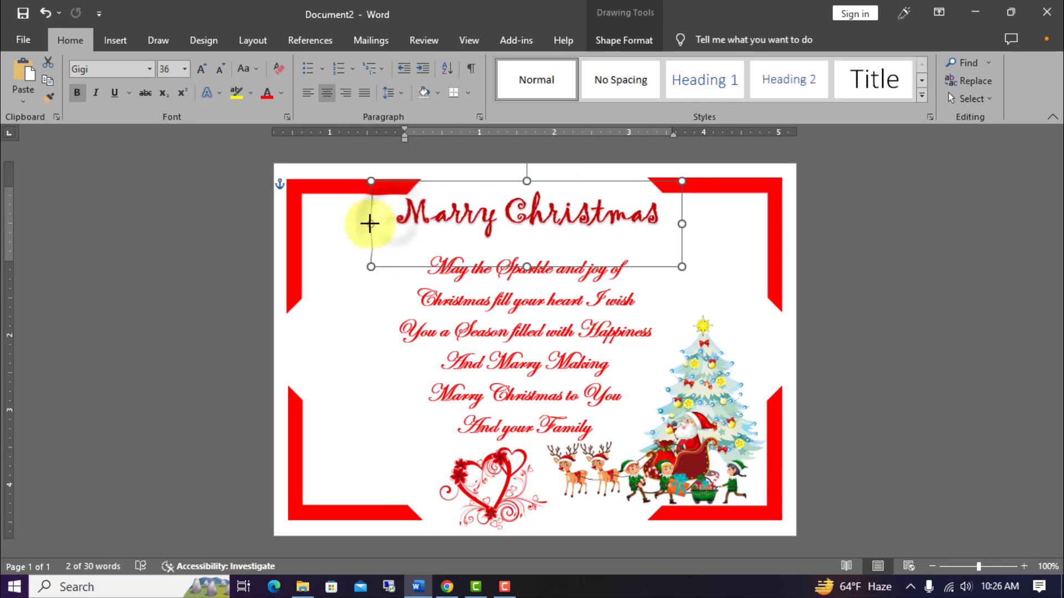
{"action": "left_click_drag", "start_coordinate": [681, 224], "coordinate": [714, 224]}
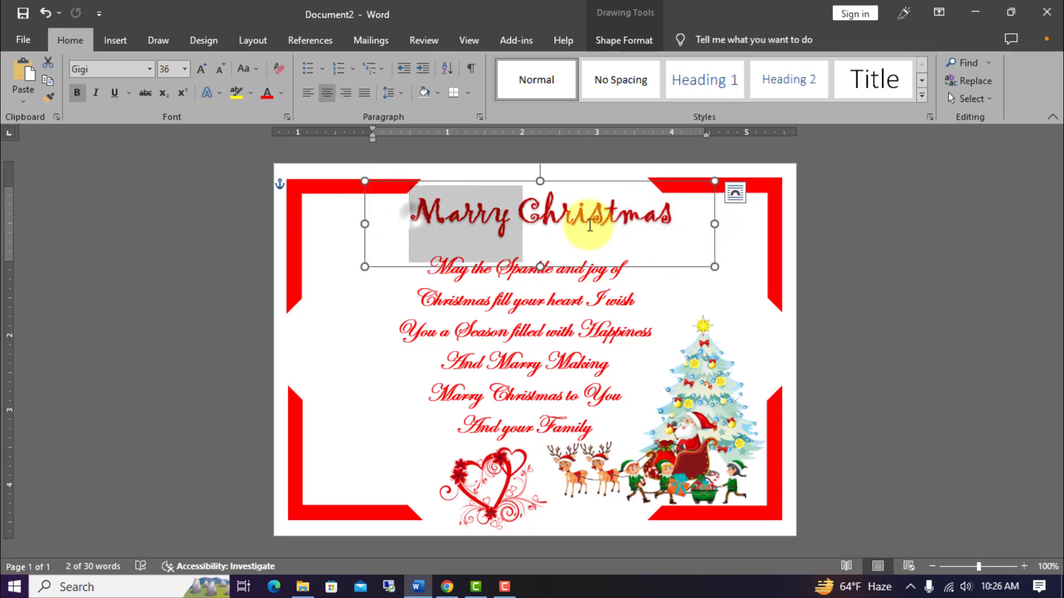
{"action": "left_click_drag", "start_coordinate": [590, 225], "coordinate": [673, 222]}
{"action": "type", "text": "38"}
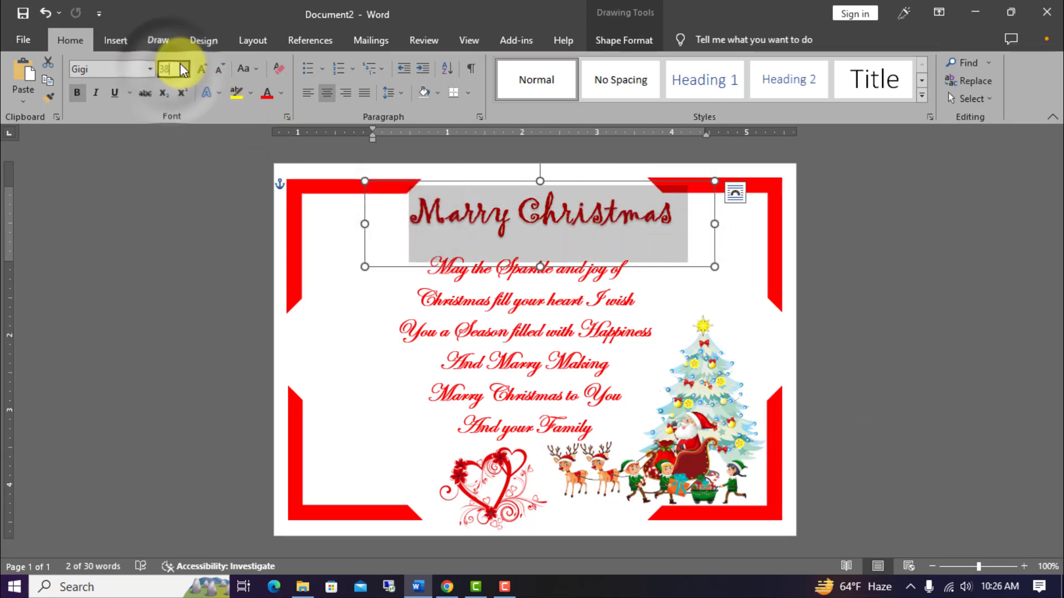
{"action": "key", "text": "Return"}
{"action": "left_click", "coordinate": [884, 309]}
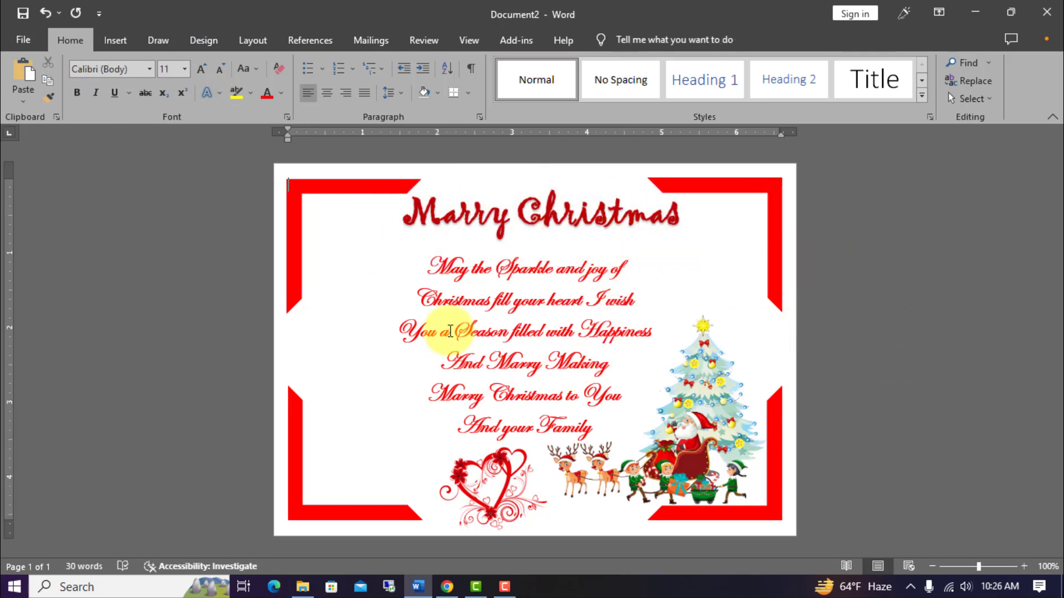
- Insert the Santa picture from this computer, set to In Front of Text
{"action": "left_click", "coordinate": [113, 41]}
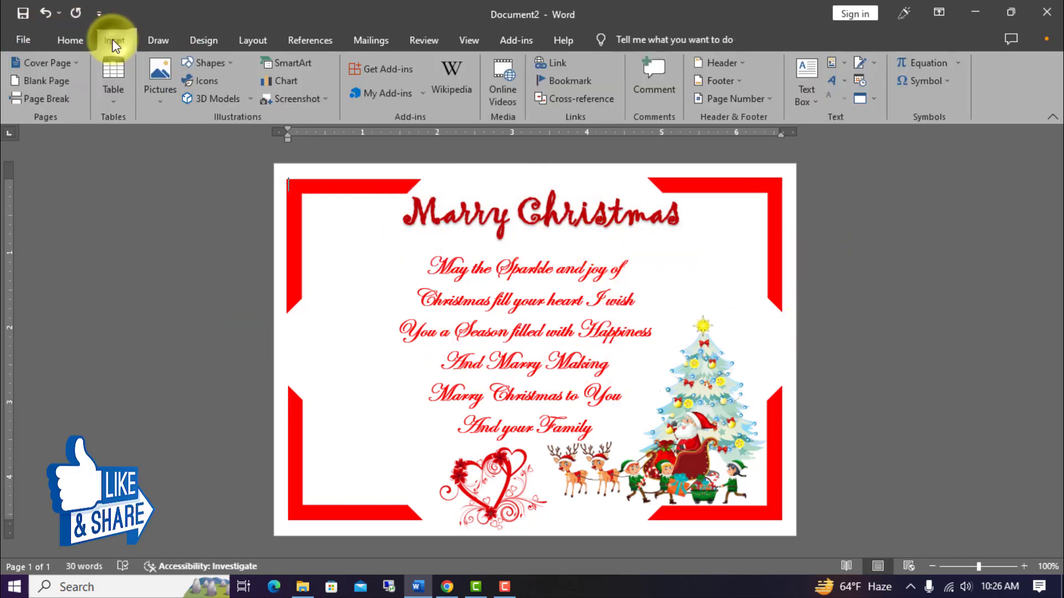
{"action": "left_click", "coordinate": [159, 78]}
{"action": "left_click", "coordinate": [205, 143]}
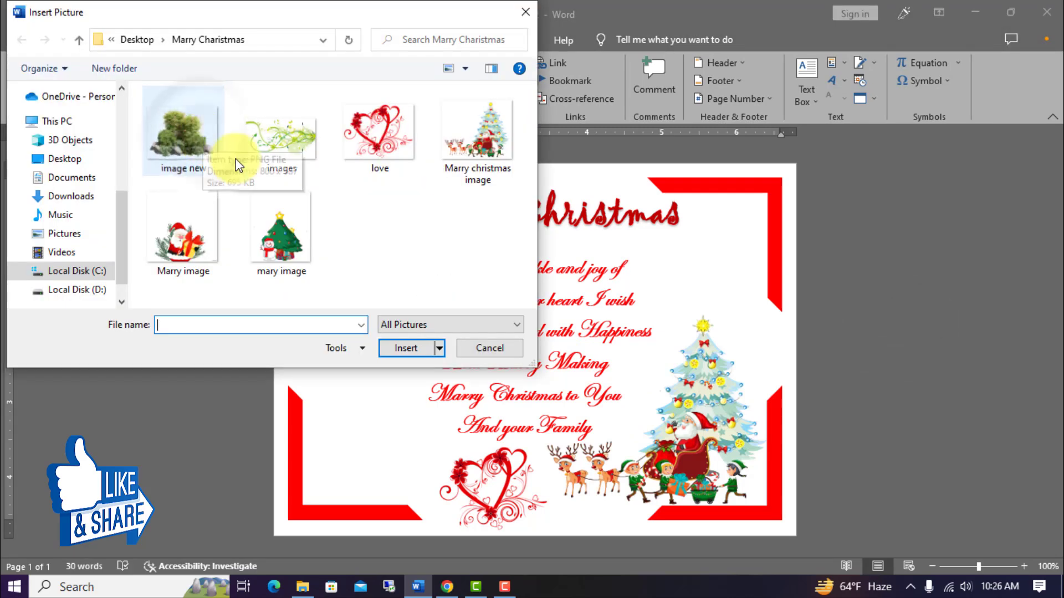
{"action": "left_click", "coordinate": [183, 233]}
{"action": "left_click", "coordinate": [406, 348]}
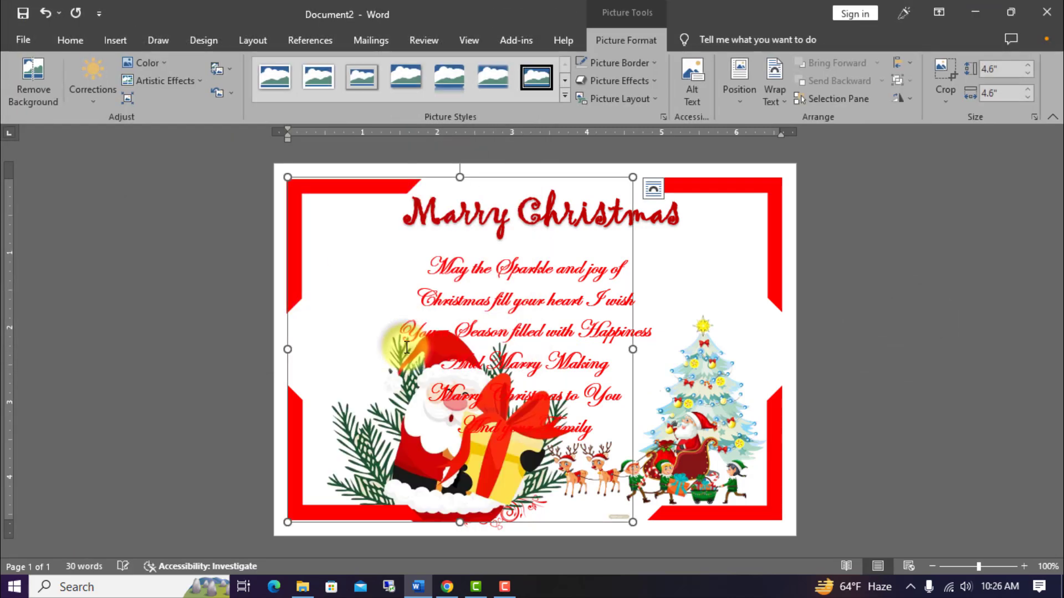
{"action": "left_click", "coordinate": [774, 89]}
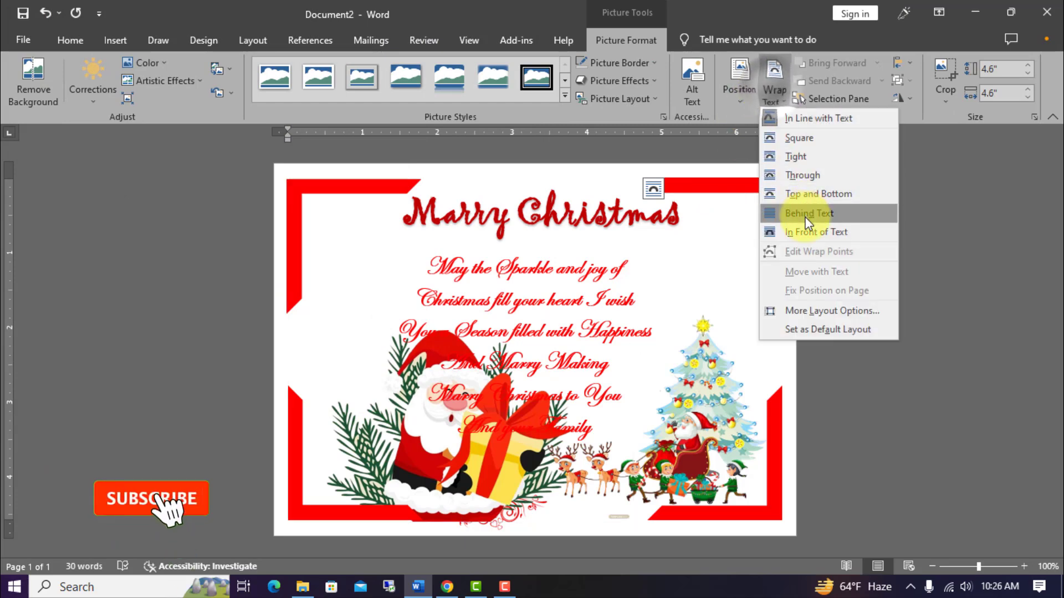
{"action": "left_click", "coordinate": [809, 229]}
- Resize the Santa picture into the bottom-left corner and nudge the sleigh picture into the bottom-right
{"action": "left_click_drag", "start_coordinate": [632, 178], "coordinate": [445, 328]}
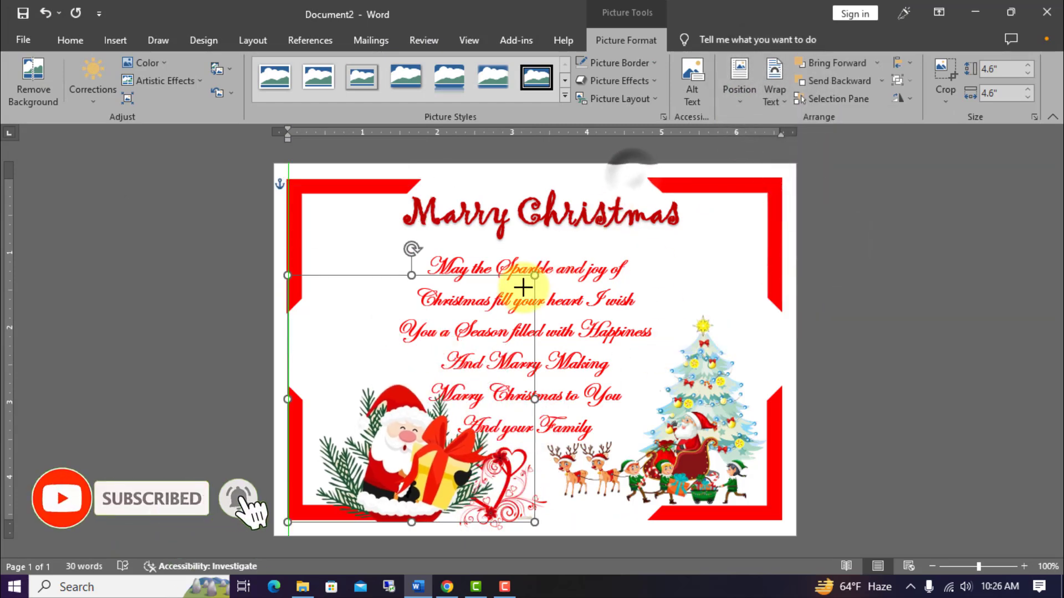
{"action": "left_click_drag", "start_coordinate": [366, 458], "coordinate": [343, 456]}
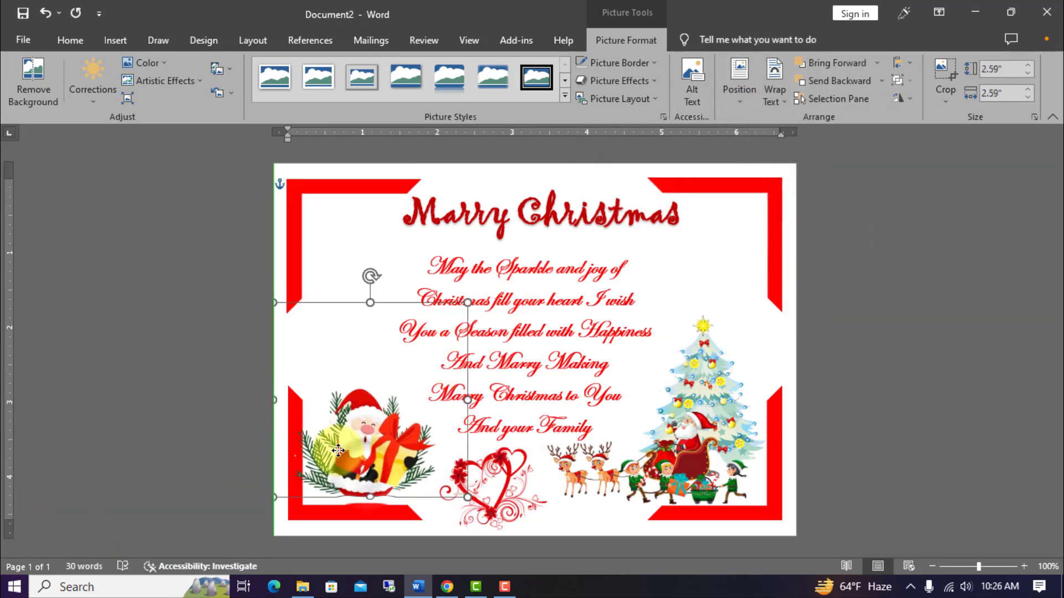
{"action": "left_click_drag", "start_coordinate": [370, 310], "coordinate": [375, 287]}
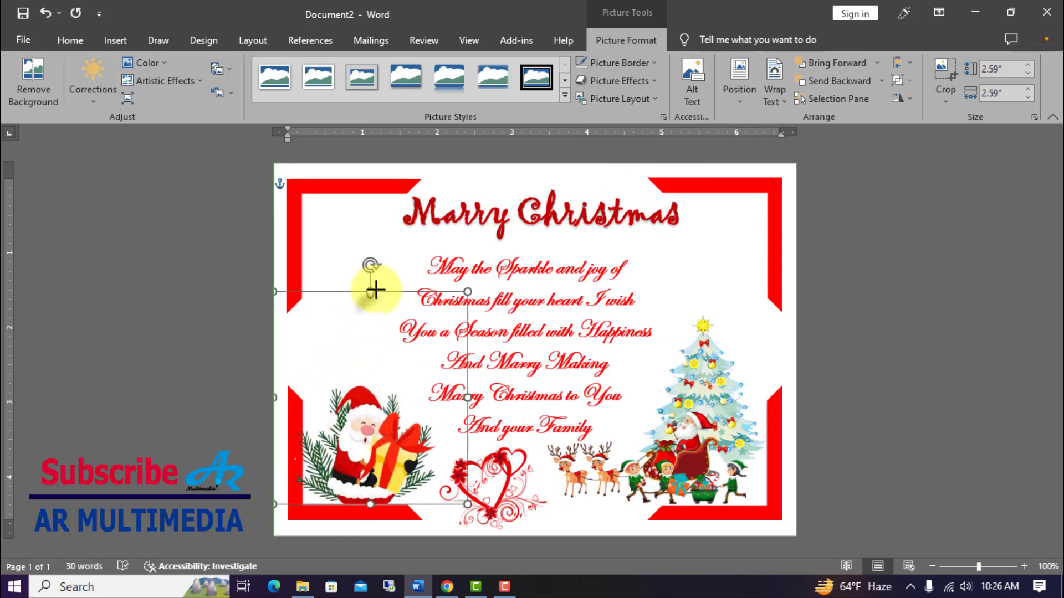
{"action": "left_click_drag", "start_coordinate": [274, 395], "coordinate": [281, 397]}
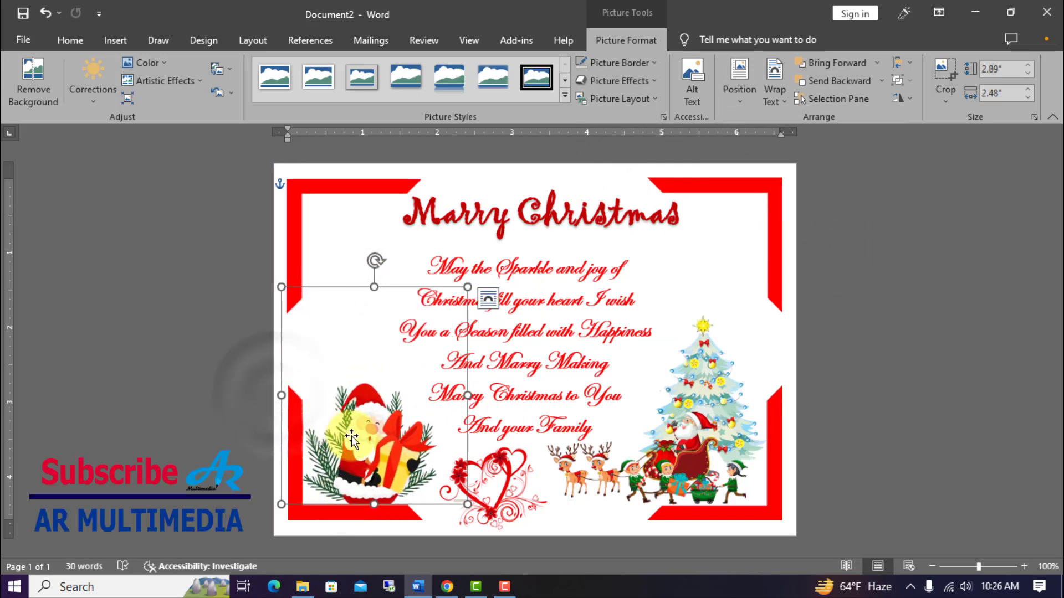
{"action": "left_click", "coordinate": [918, 378]}
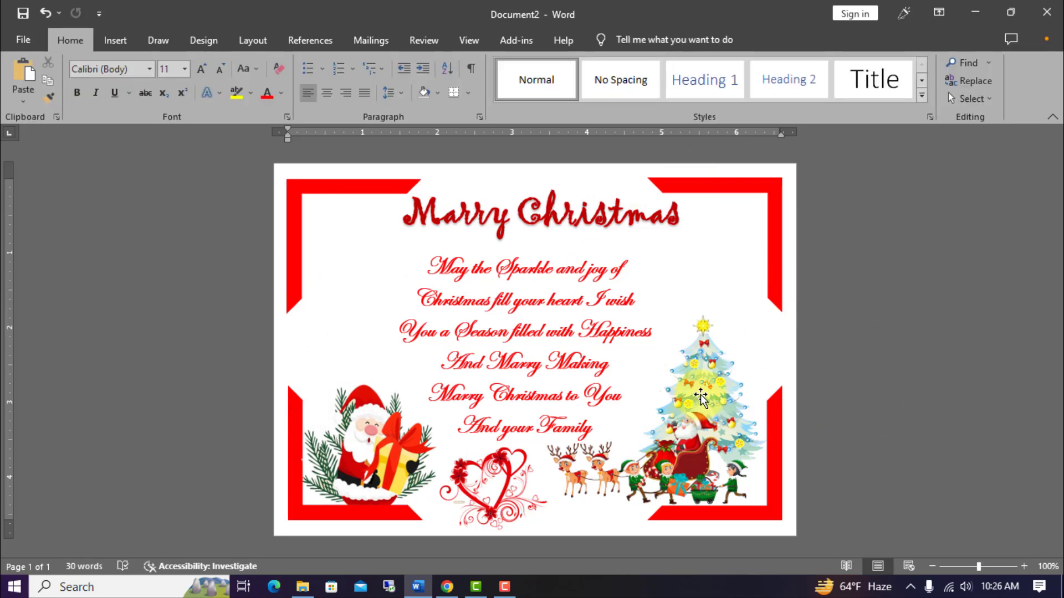
{"action": "left_click_drag", "start_coordinate": [701, 396], "coordinate": [709, 388]}
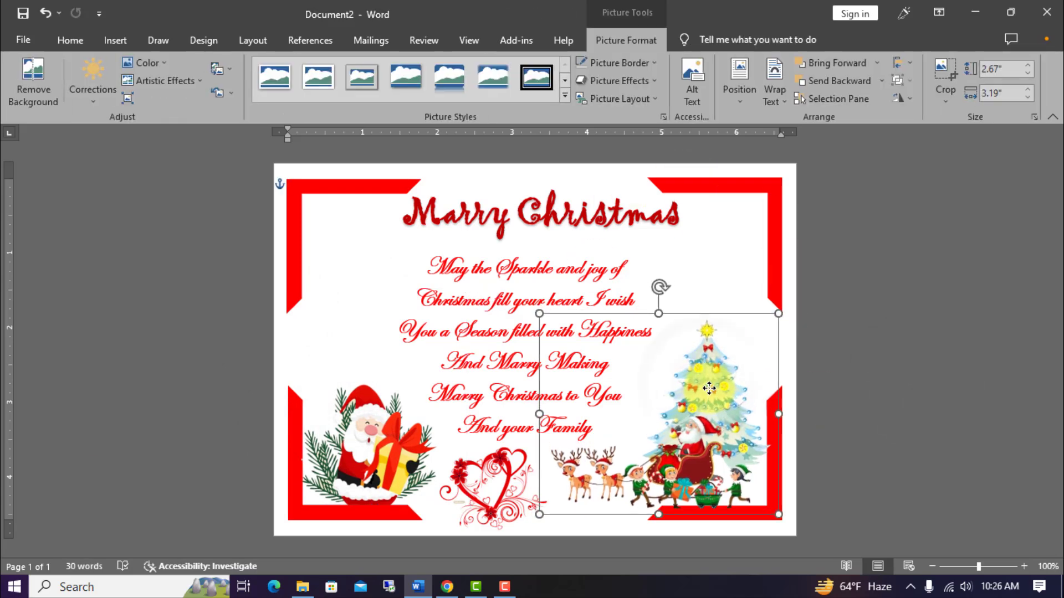
{"action": "left_click", "coordinate": [877, 383]}
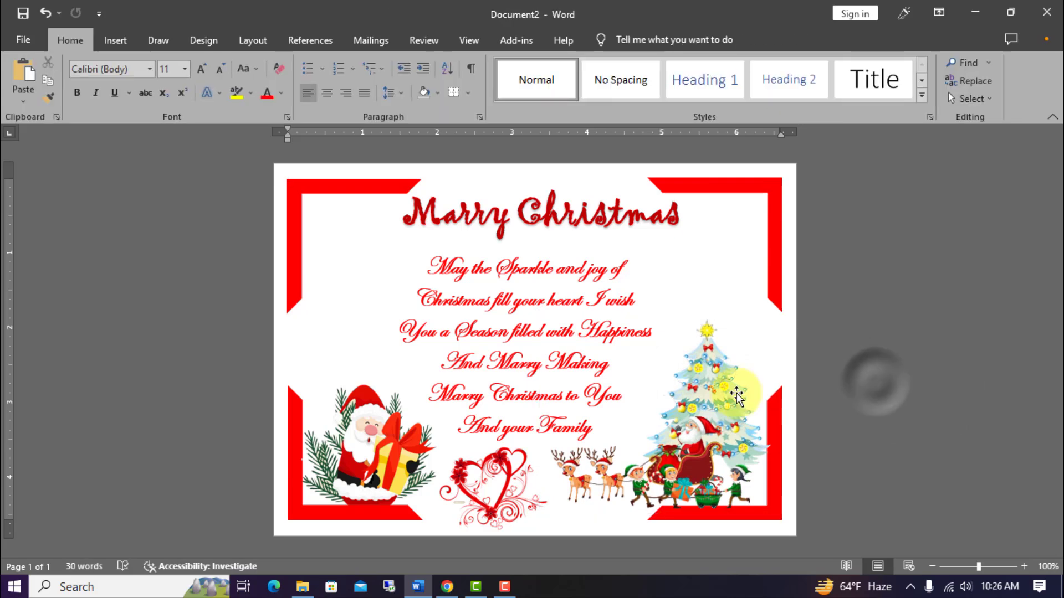
- Insert the 'mary image' picture from this device, set to In Front of Text
{"action": "left_click", "coordinate": [119, 40]}
{"action": "left_click", "coordinate": [157, 78]}
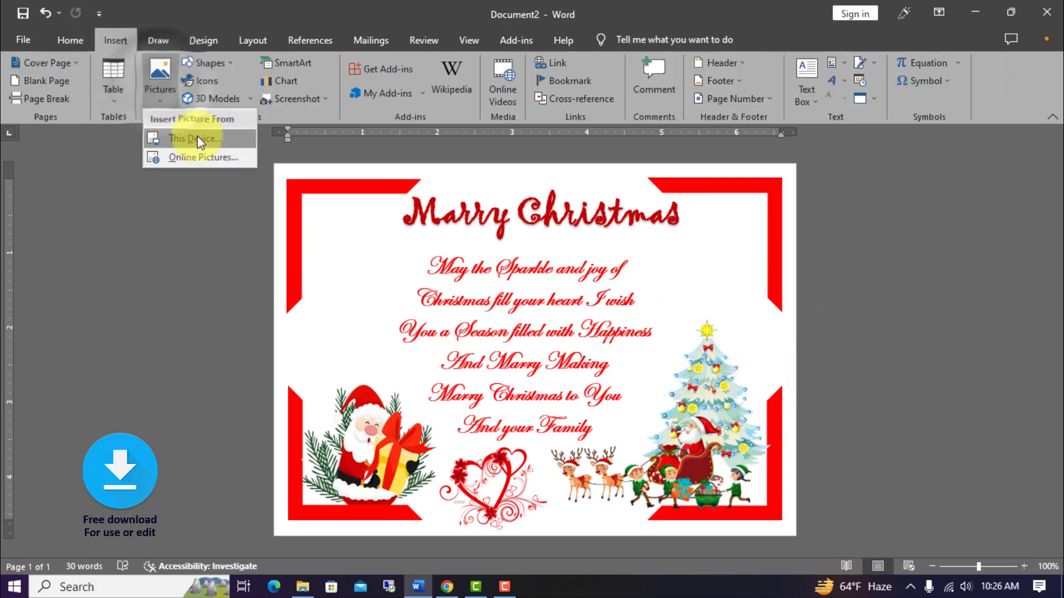
{"action": "left_click", "coordinate": [195, 138]}
{"action": "left_click", "coordinate": [283, 222]}
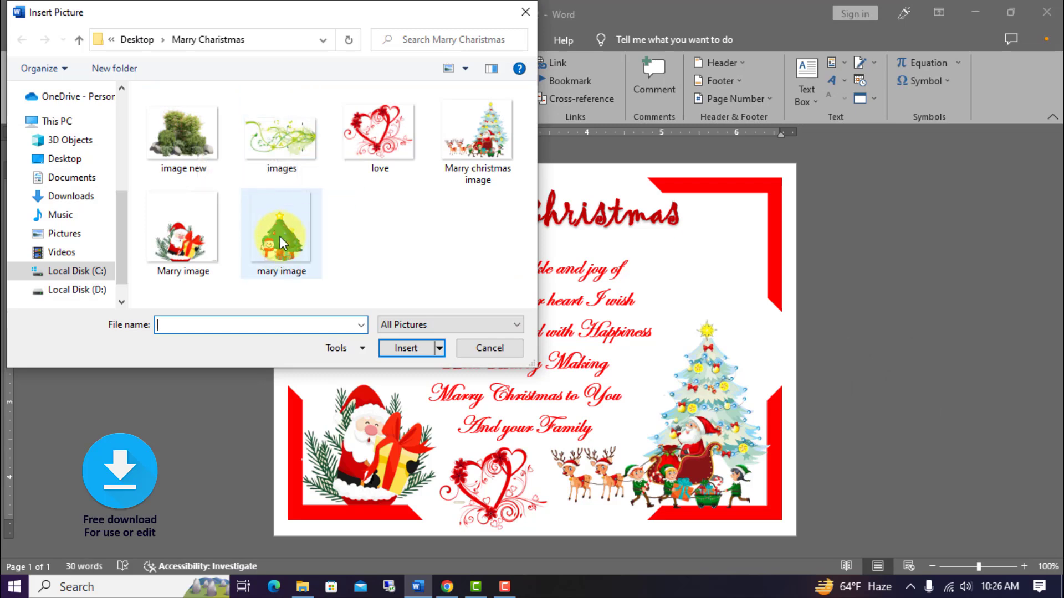
{"action": "left_click", "coordinate": [423, 349]}
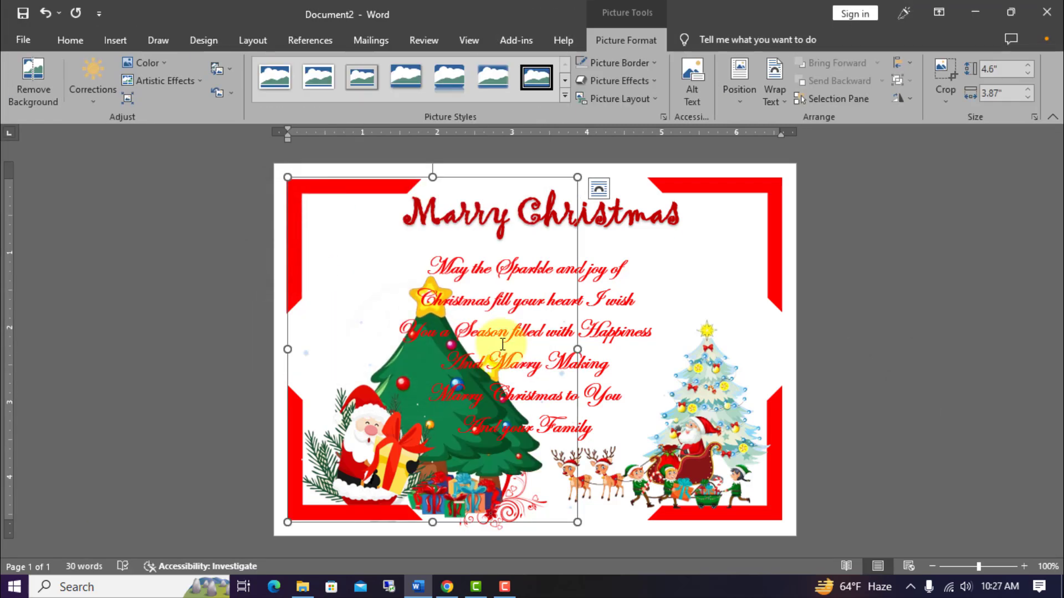
{"action": "left_click", "coordinate": [775, 89]}
{"action": "left_click", "coordinate": [814, 232]}
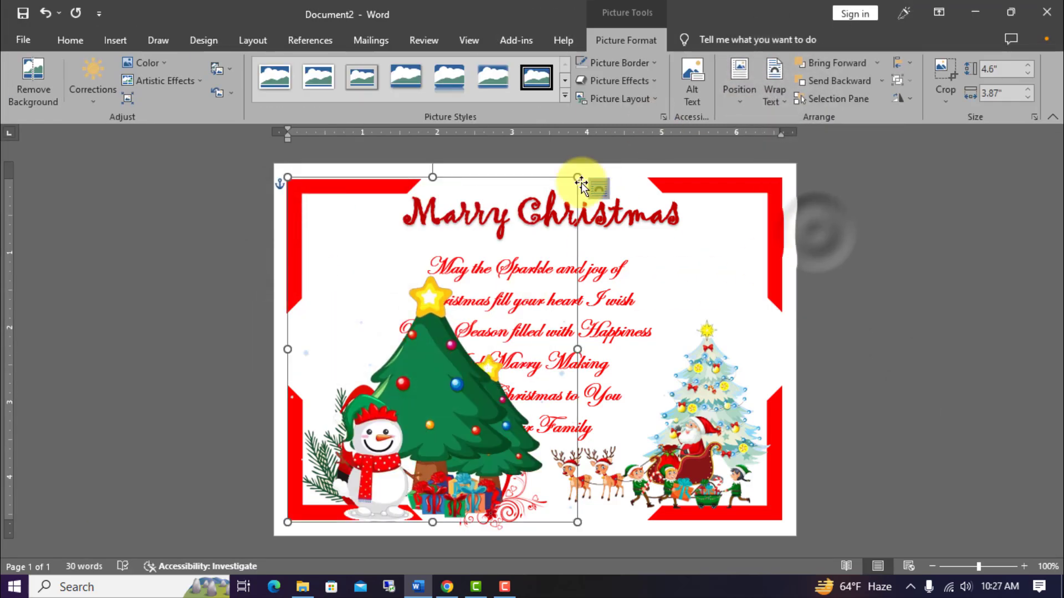
- Shrink the snowman-and-tree picture and place it in the top-right corner
{"action": "mouse_move", "coordinate": [589, 185]}
{"action": "left_mouse_down"}
{"action": "mouse_move", "coordinate": [518, 231]}
{"action": "mouse_move", "coordinate": [416, 369]}
{"action": "left_mouse_up"}
{"action": "left_click_drag", "start_coordinate": [344, 465], "coordinate": [344, 316]}
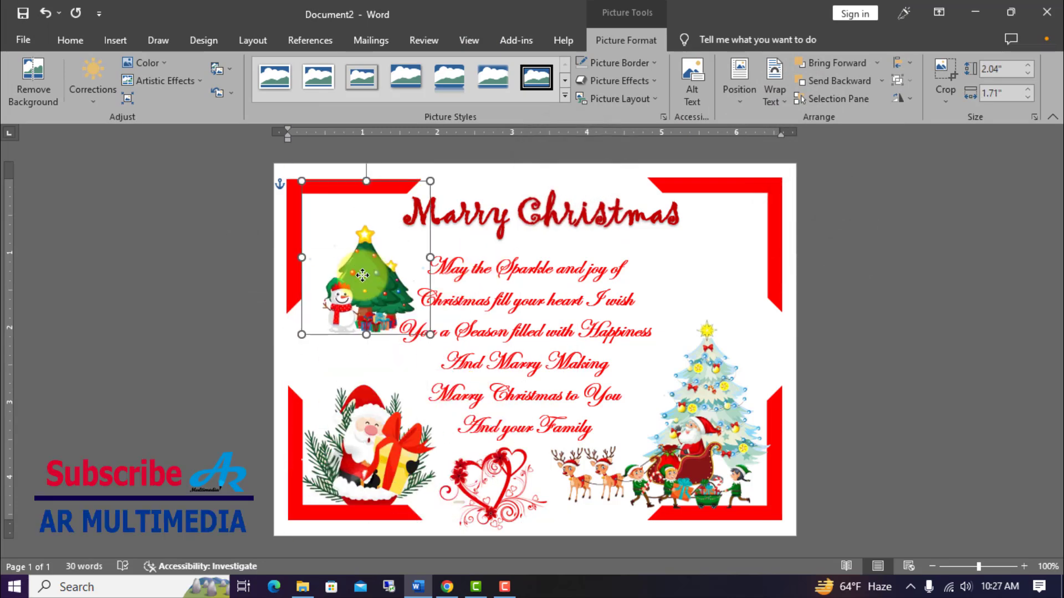
{"action": "left_click", "coordinate": [405, 205]}
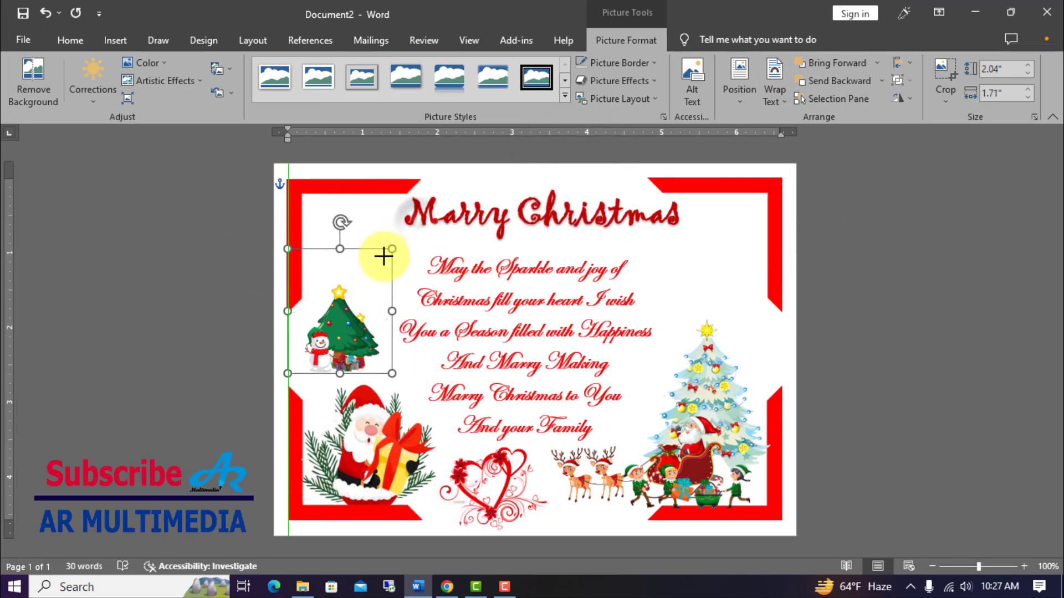
{"action": "left_click_drag", "start_coordinate": [416, 219], "coordinate": [378, 265]}
{"action": "mouse_move", "coordinate": [332, 326]}
{"action": "left_mouse_down"}
{"action": "mouse_move", "coordinate": [709, 264]}
{"action": "mouse_move", "coordinate": [733, 232]}
{"action": "left_mouse_up"}
{"action": "left_click", "coordinate": [837, 314]}
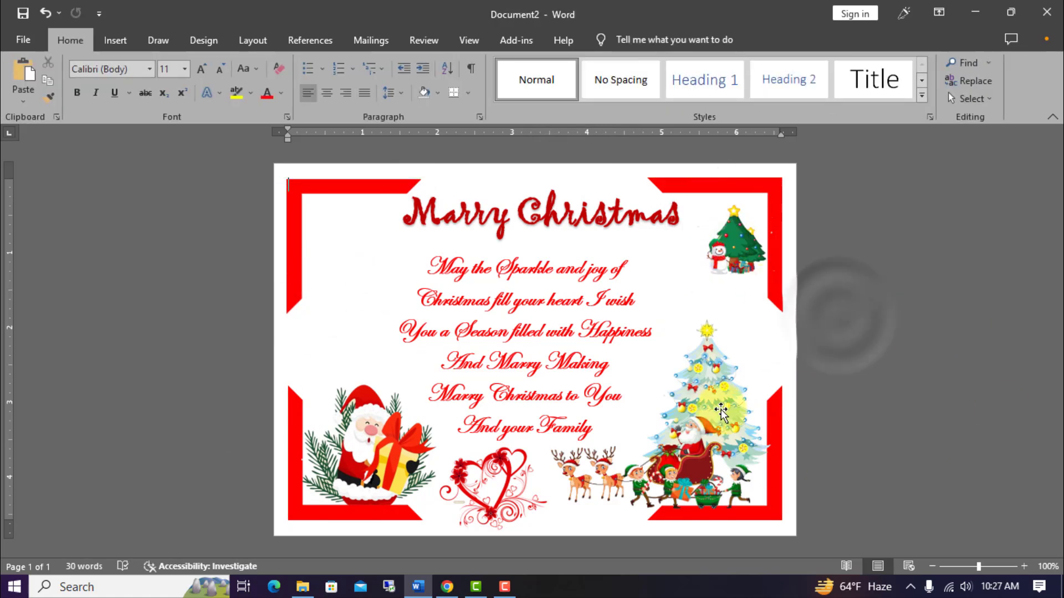
- Insert the 'love' heart picture in front of text, shrunk at the card's right edge
{"action": "left_click", "coordinate": [115, 40]}
{"action": "left_click", "coordinate": [159, 77]}
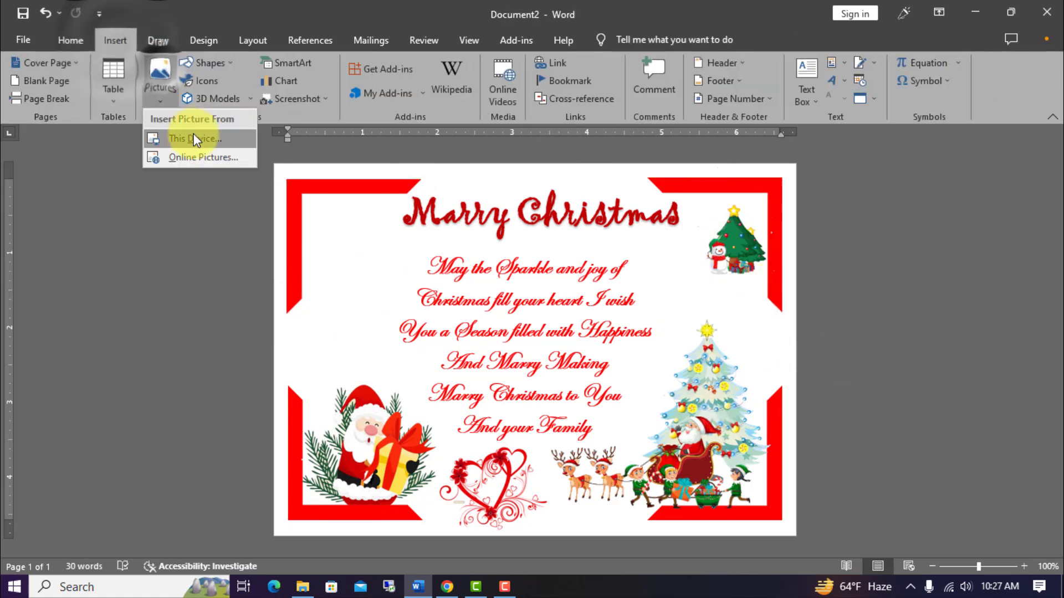
{"action": "left_click", "coordinate": [195, 138]}
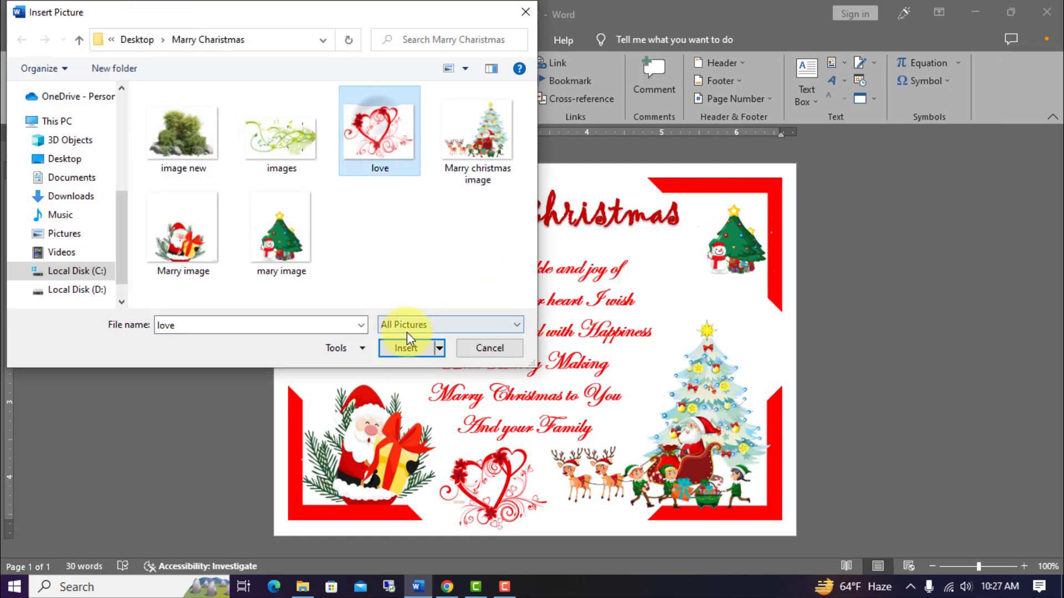
{"action": "left_click", "coordinate": [402, 347]}
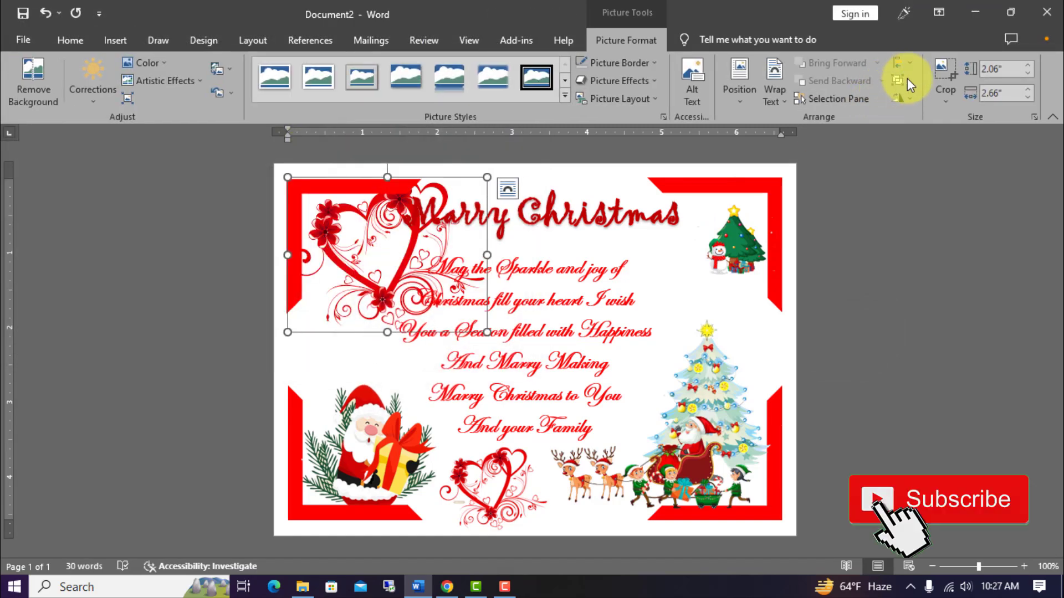
{"action": "left_click", "coordinate": [774, 93]}
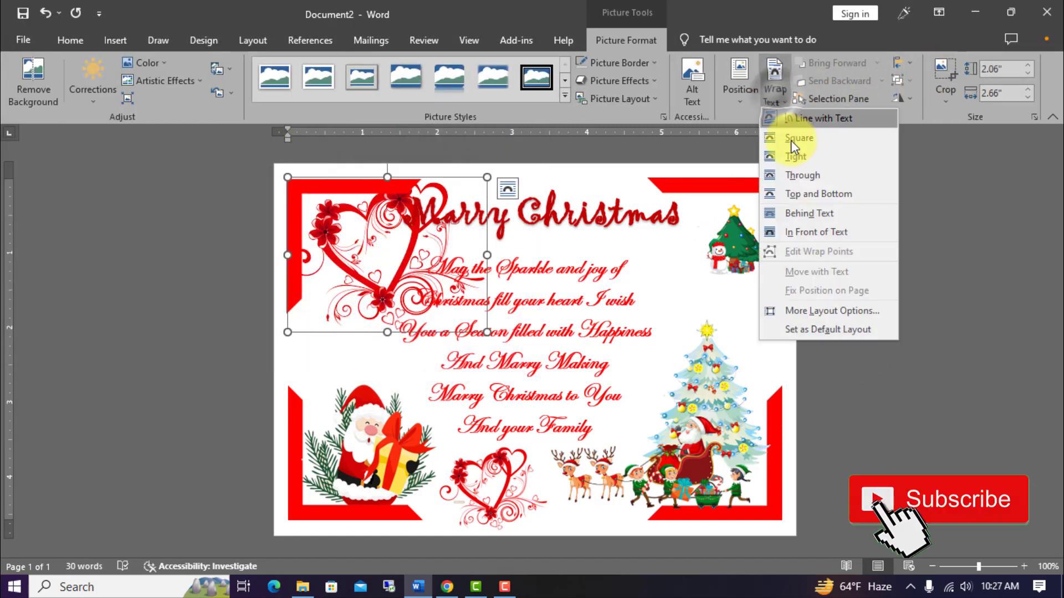
{"action": "left_click", "coordinate": [806, 226]}
{"action": "mouse_move", "coordinate": [486, 176]}
{"action": "left_mouse_down"}
{"action": "mouse_move", "coordinate": [361, 276]}
{"action": "mouse_move", "coordinate": [778, 332]}
{"action": "mouse_move", "coordinate": [761, 333]}
{"action": "left_mouse_up"}
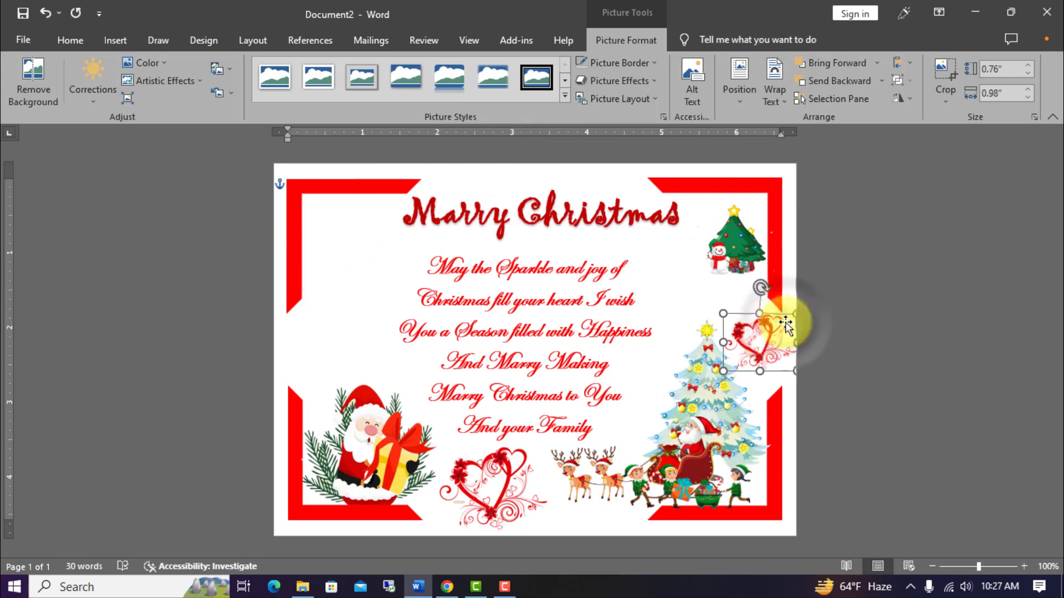
- Copy the heart and place the duplicate at the card's left edge
{"action": "left_click", "coordinate": [70, 40]}
{"action": "left_click", "coordinate": [56, 83]}
{"action": "key", "text": "ctrl+v"}
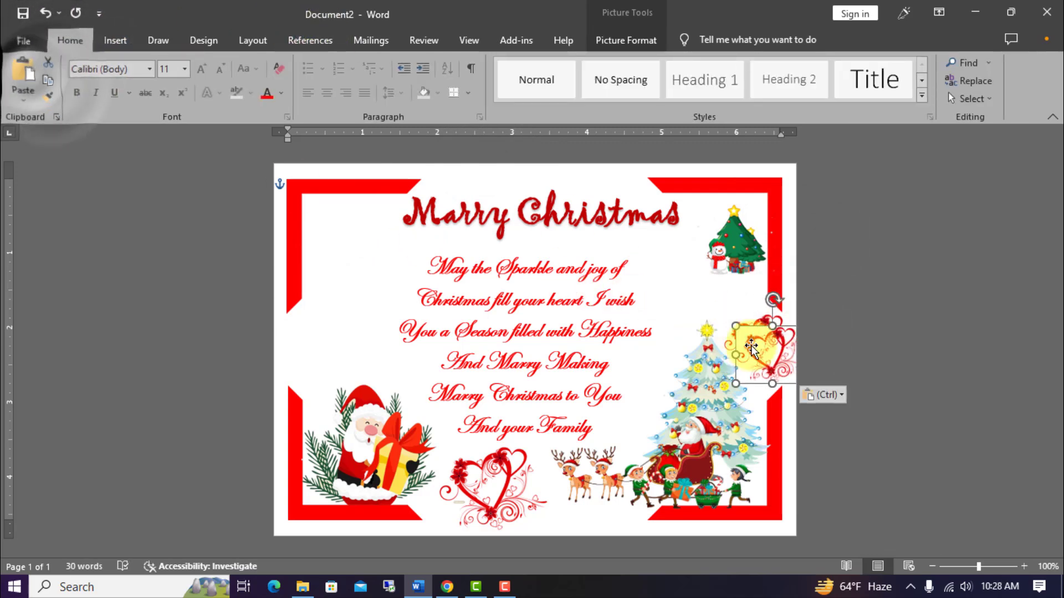
{"action": "mouse_move", "coordinate": [775, 354]}
{"action": "left_mouse_down"}
{"action": "mouse_move", "coordinate": [301, 334]}
{"action": "mouse_move", "coordinate": [309, 336]}
{"action": "left_mouse_up"}
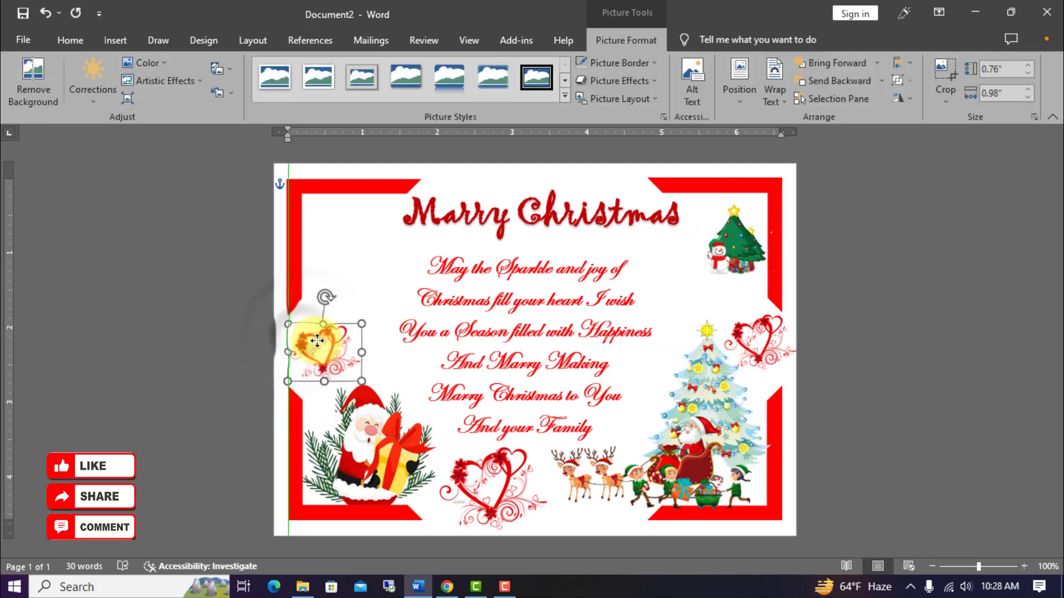
{"action": "left_click", "coordinate": [834, 365]}
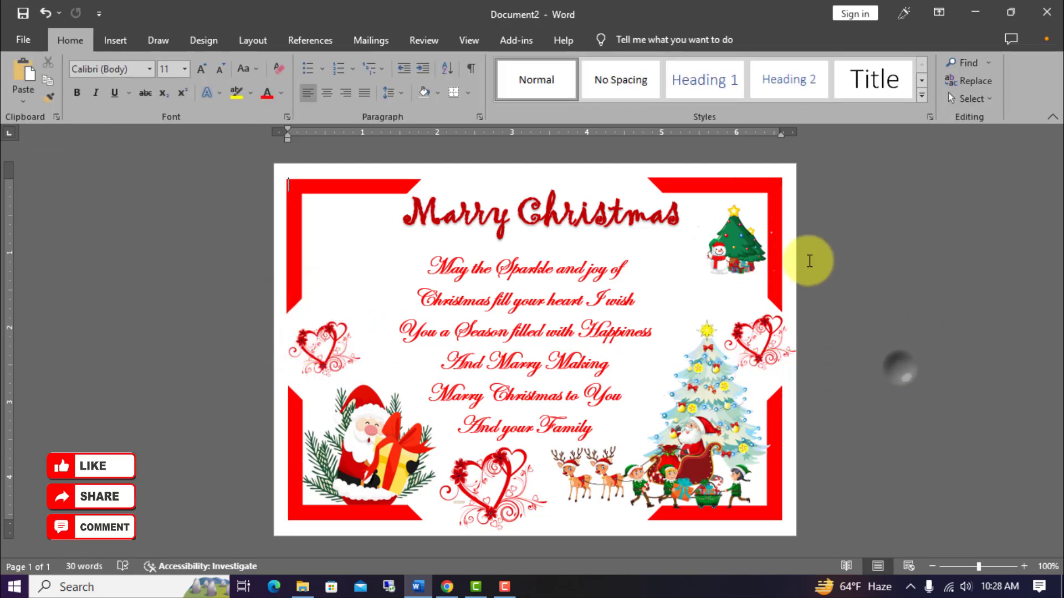
- Enlarge the top-right snowman-and-tree picture slightly and reposition it in the corner
{"action": "left_click", "coordinate": [737, 249]}
{"action": "left_click_drag", "start_coordinate": [692, 282], "coordinate": [682, 291]}
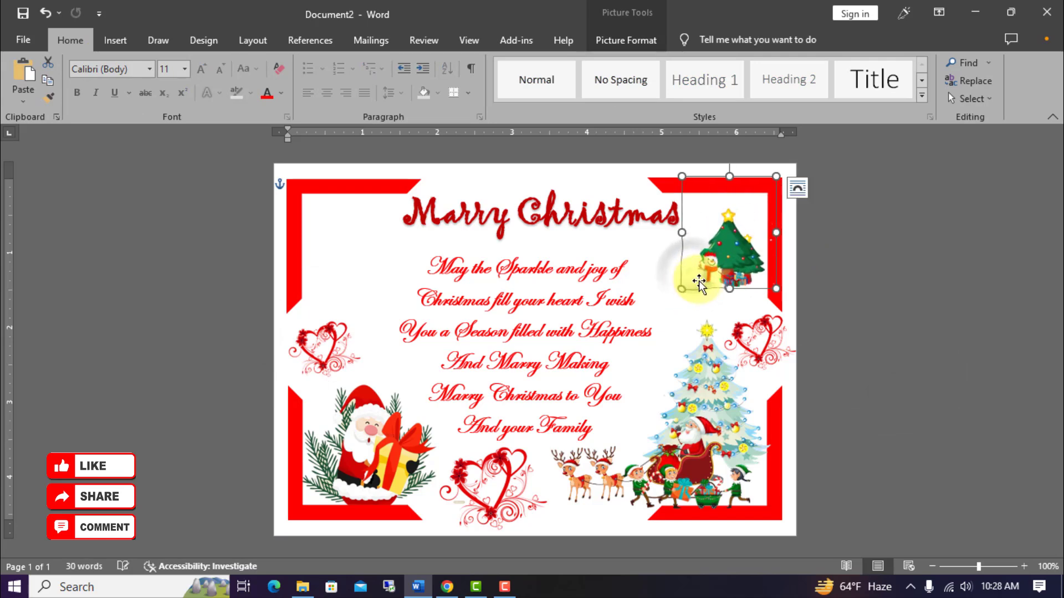
{"action": "left_click_drag", "start_coordinate": [731, 243], "coordinate": [736, 261]}
{"action": "left_click", "coordinate": [898, 288]}
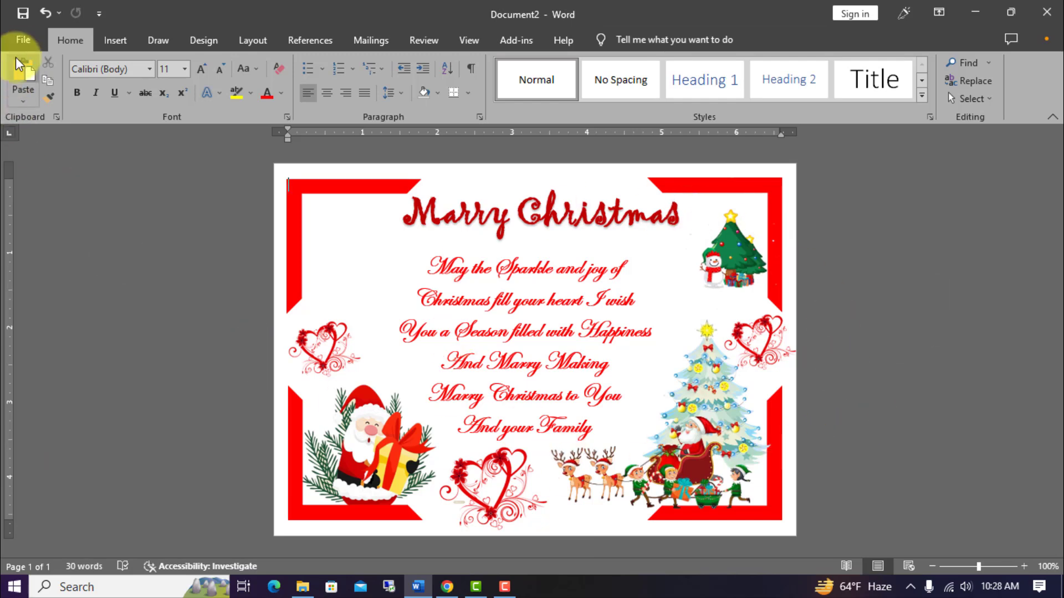
- Save the card as 'Marry Christmas Invitation Card' in Desktop > Marry Christmas
{"action": "left_click", "coordinate": [23, 39]}
{"action": "left_click", "coordinate": [88, 243]}
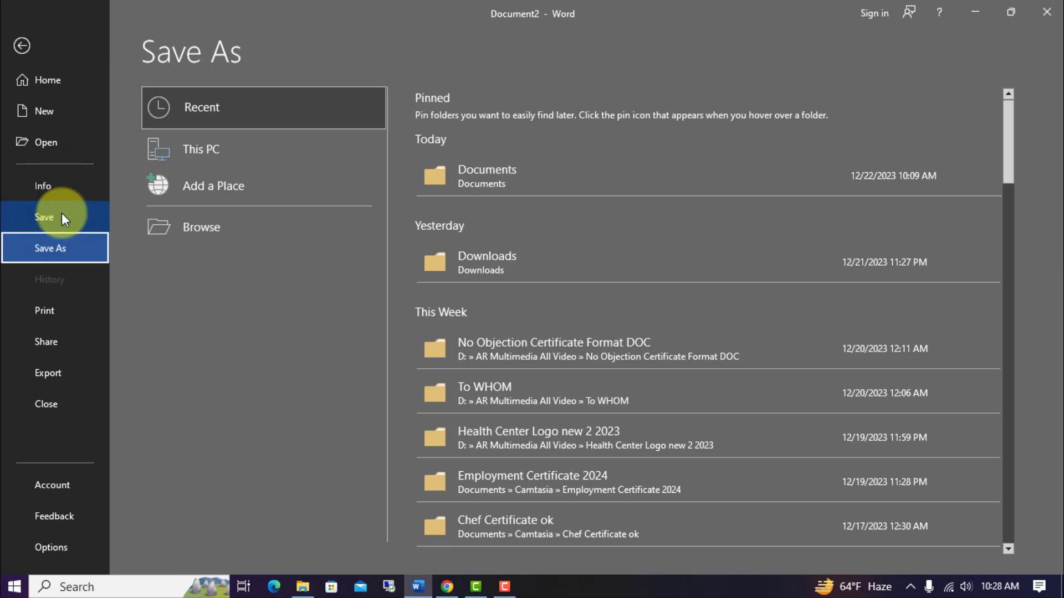
{"action": "left_click", "coordinate": [201, 226]}
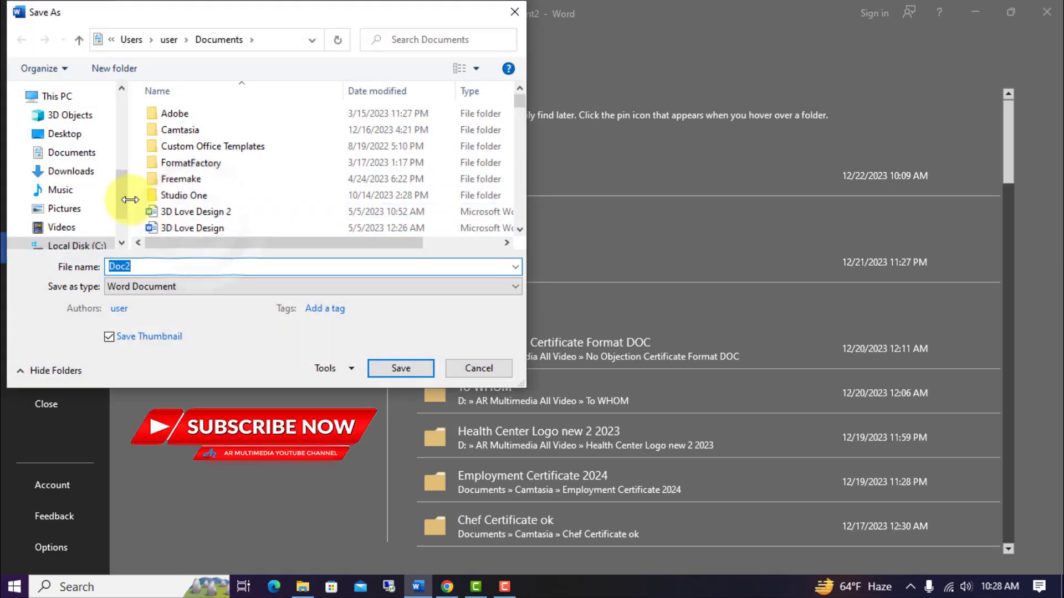
{"action": "scroll", "coordinate": [122, 166], "scroll_direction": "up", "scroll_amount": 10}
{"action": "left_click", "coordinate": [65, 121]}
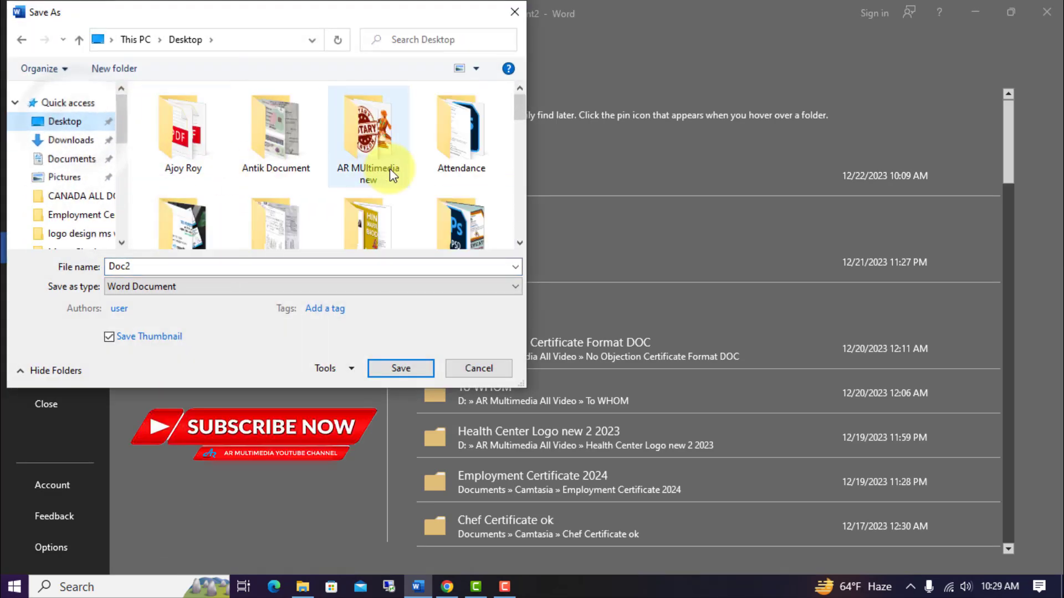
{"action": "scroll", "coordinate": [390, 169], "scroll_direction": "down", "scroll_amount": 1}
{"action": "scroll", "coordinate": [397, 170], "scroll_direction": "down", "scroll_amount": 2}
{"action": "scroll", "coordinate": [398, 172], "scroll_direction": "down", "scroll_amount": 5}
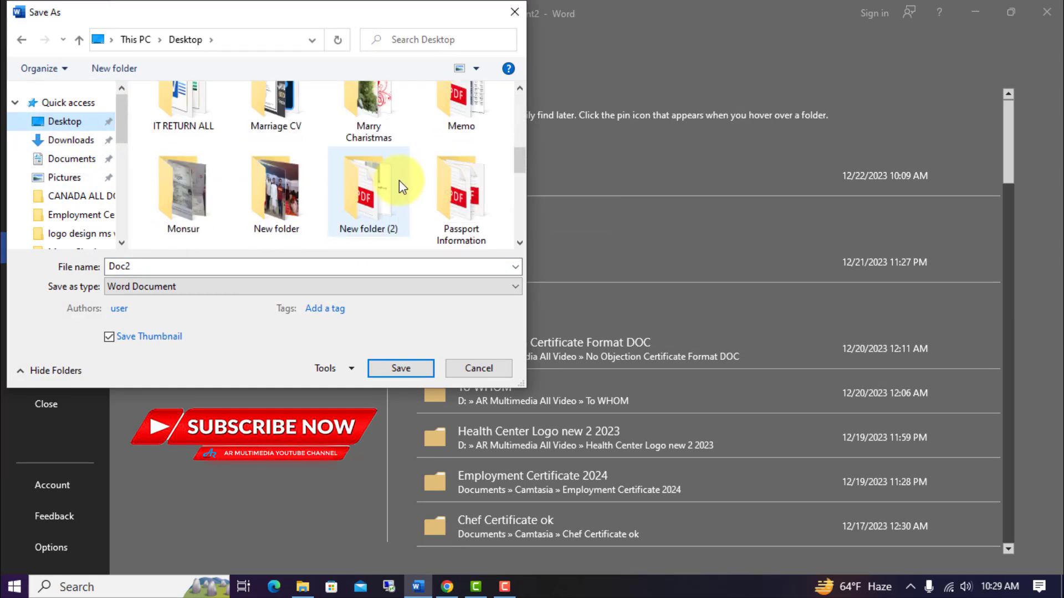
{"action": "left_click", "coordinate": [380, 117]}
{"action": "double_click", "coordinate": [379, 117]}
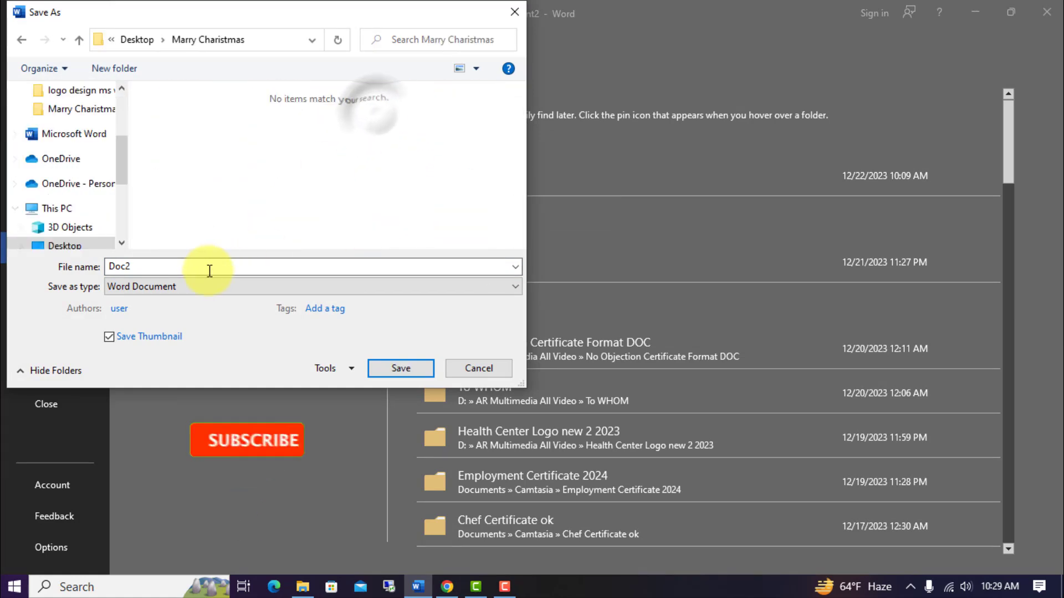
{"action": "double_click", "coordinate": [194, 266]}
{"action": "type", "text": "Marry "}
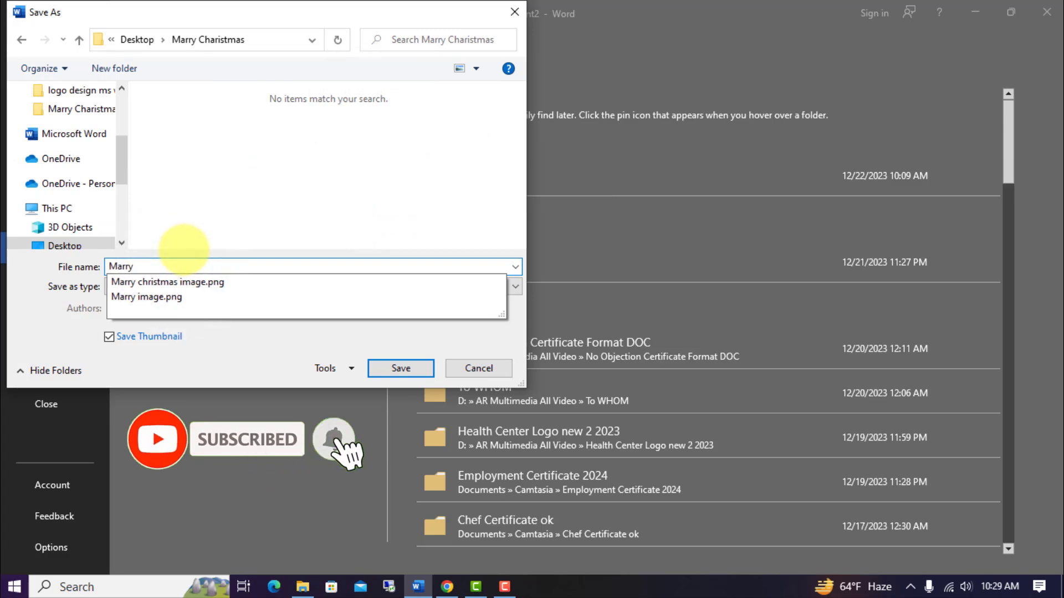
{"action": "type", "text": "Christmas Invitation Card"}
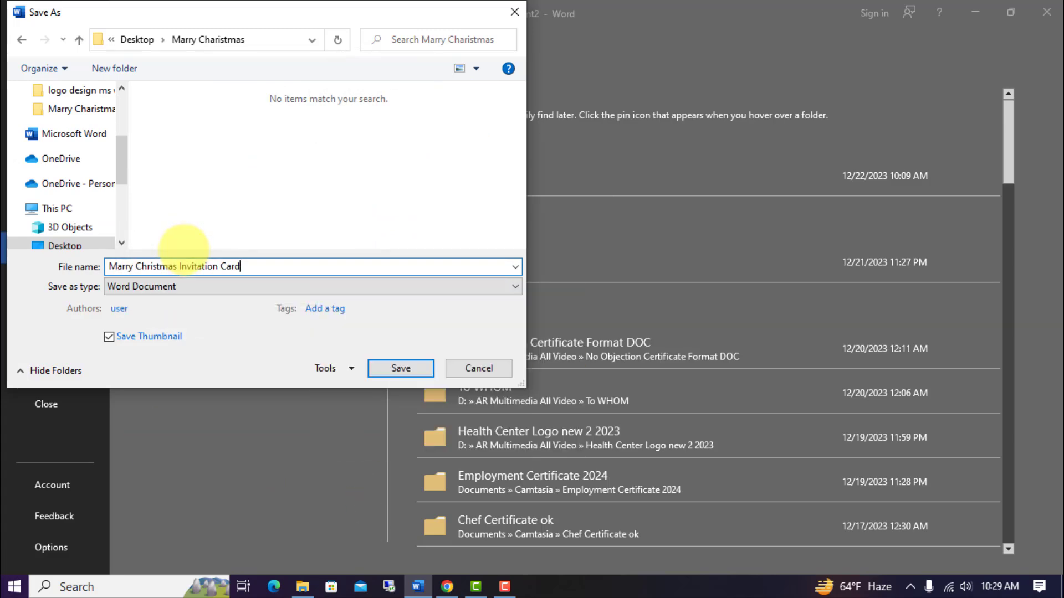
{"action": "left_click", "coordinate": [396, 370]}
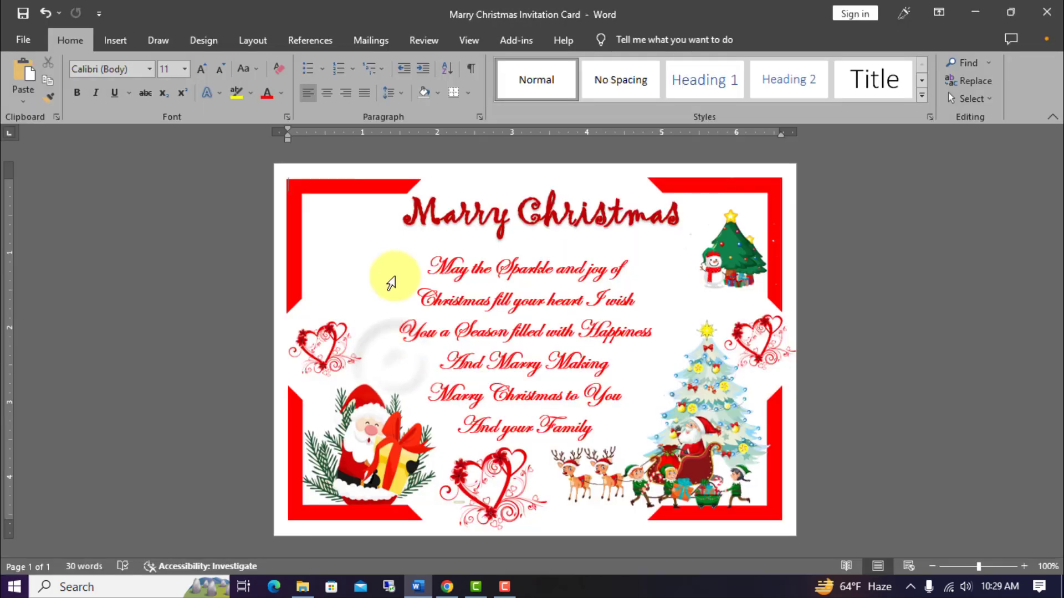